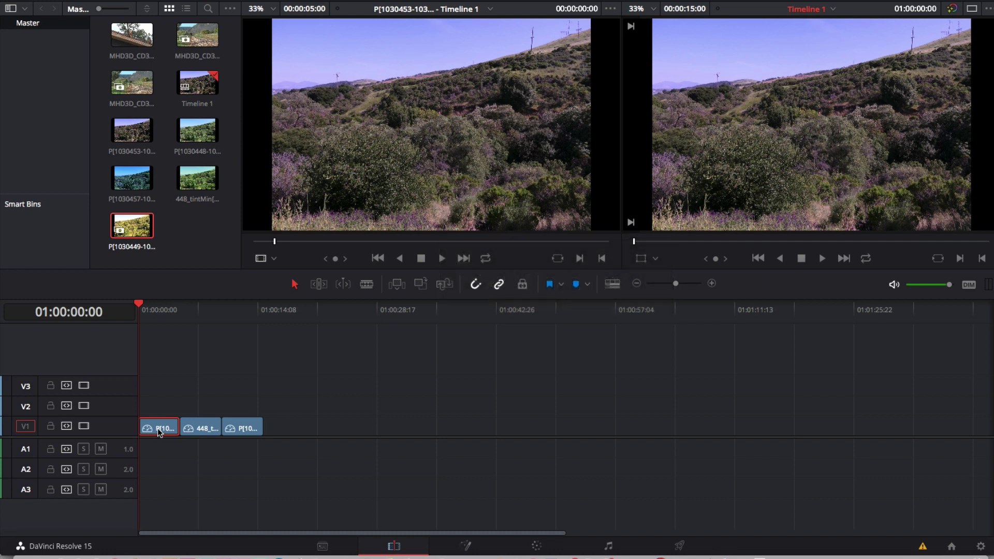
On the Color page, insert DENoise and then RSMB into the node chain after node 01
left_click(537, 547)
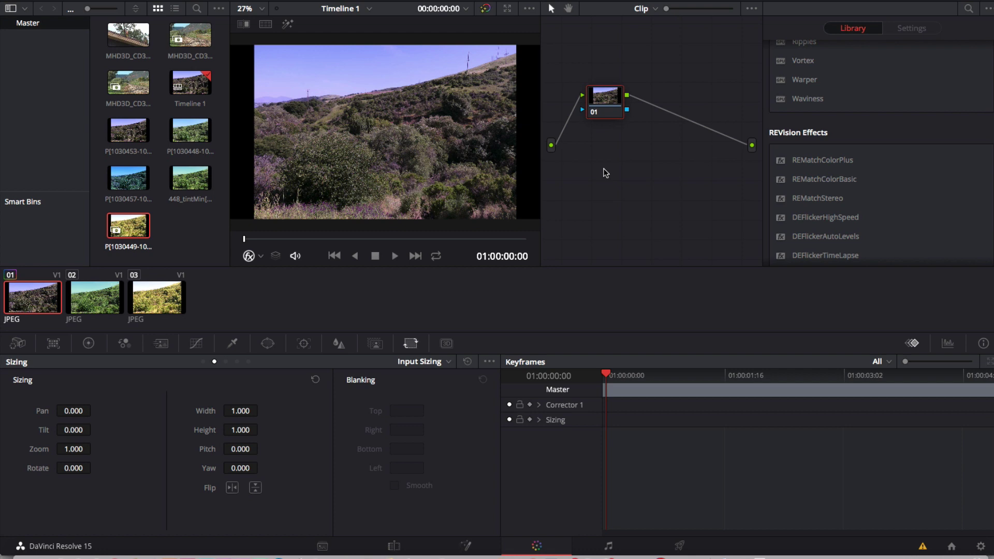
left_click(854, 28)
scroll(841, 231, "down", 3)
left_click_drag(829, 210, 659, 111)
left_click(853, 28)
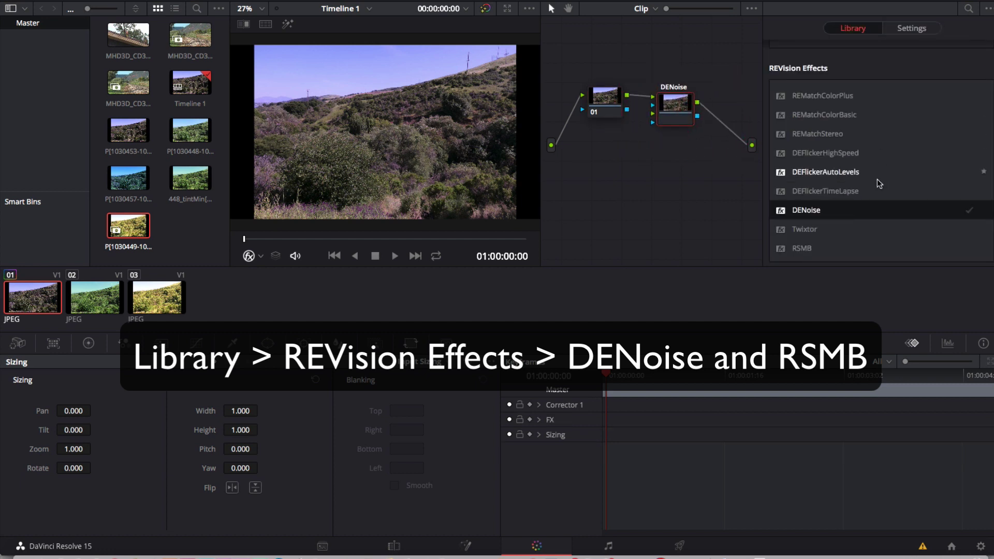
left_click_drag(803, 248, 721, 124)
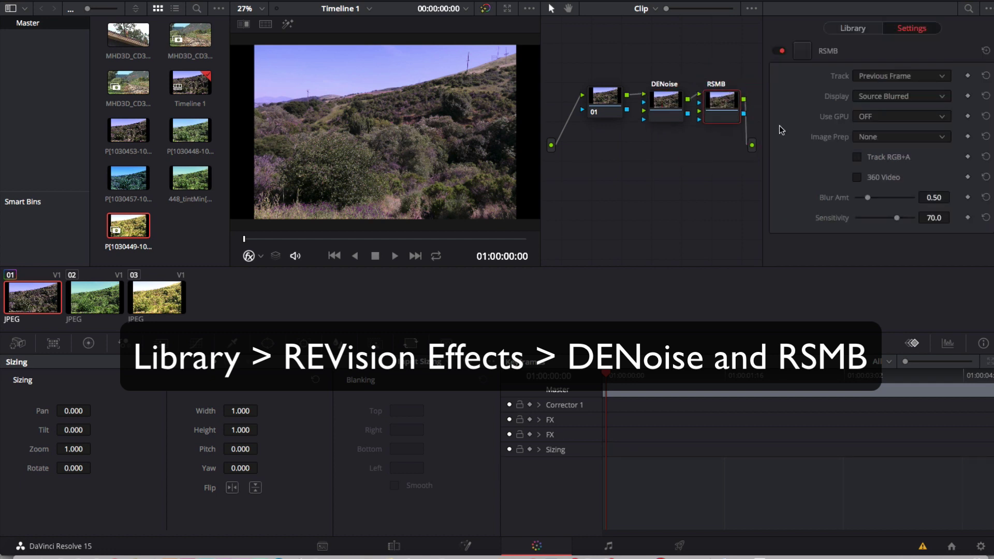
Set DENoise's Spatial Radius to 4.08 and raise RSMB's Blur Amt from 0.50 to about 1.92
left_click(672, 108)
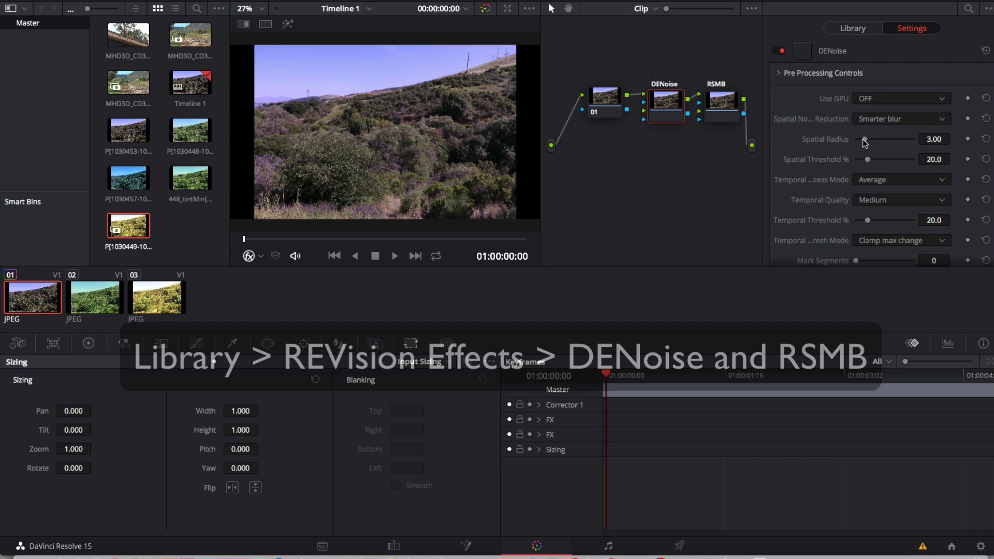
left_click_drag(865, 141, 868, 140)
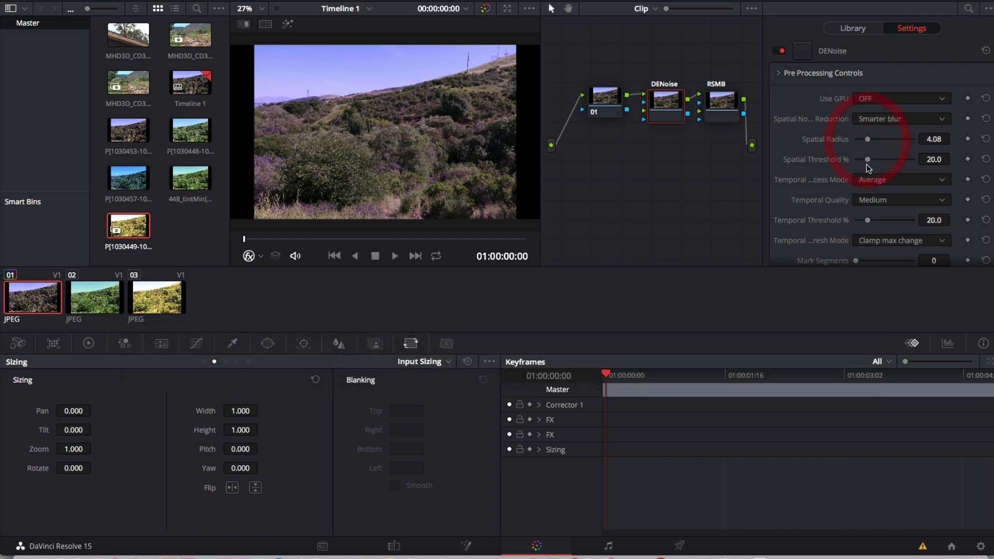
left_click(724, 100)
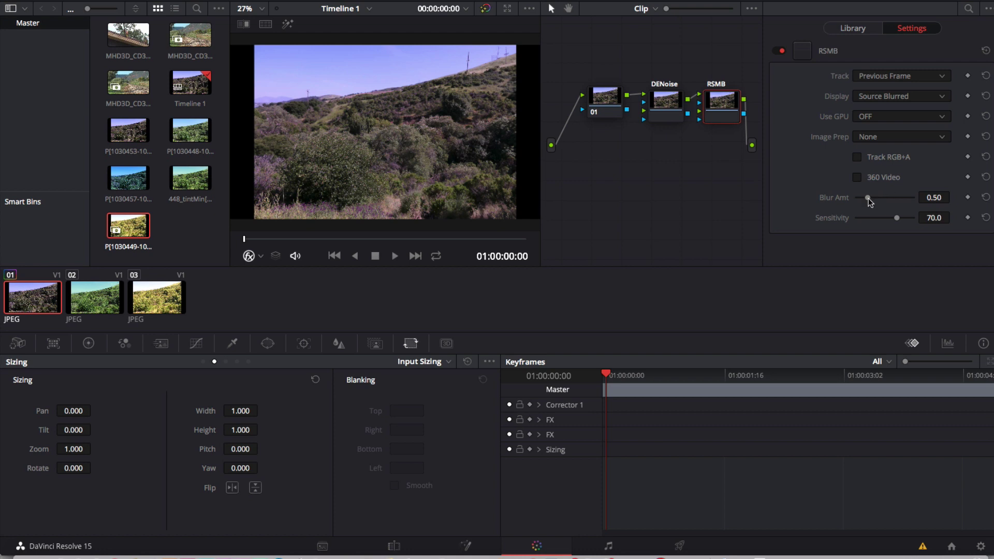
left_click_drag(868, 198, 875, 200)
Select clips 03 and 02, then middle-click clip 01 to copy its DENoise and RSMB grade onto them
left_click(165, 299)
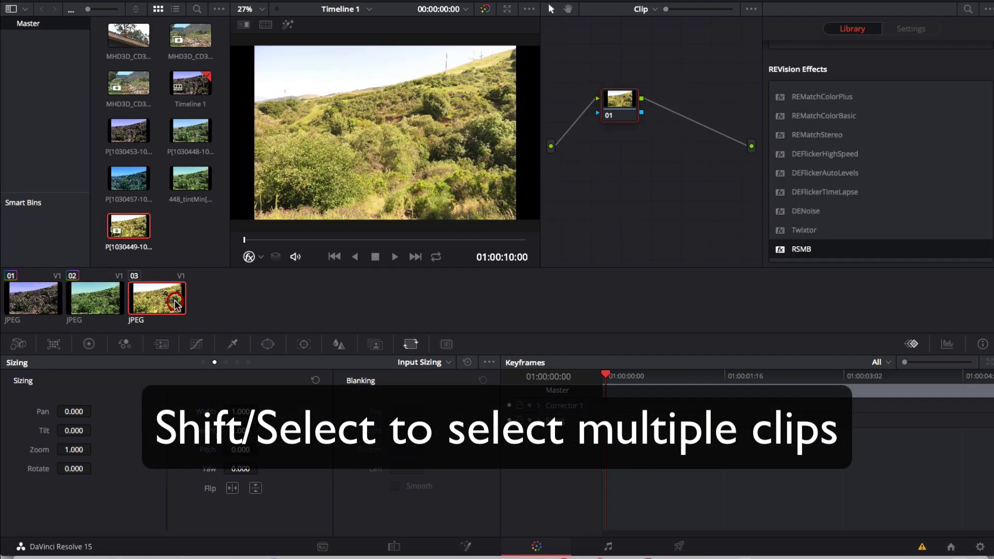
left_click(91, 299, "shift")
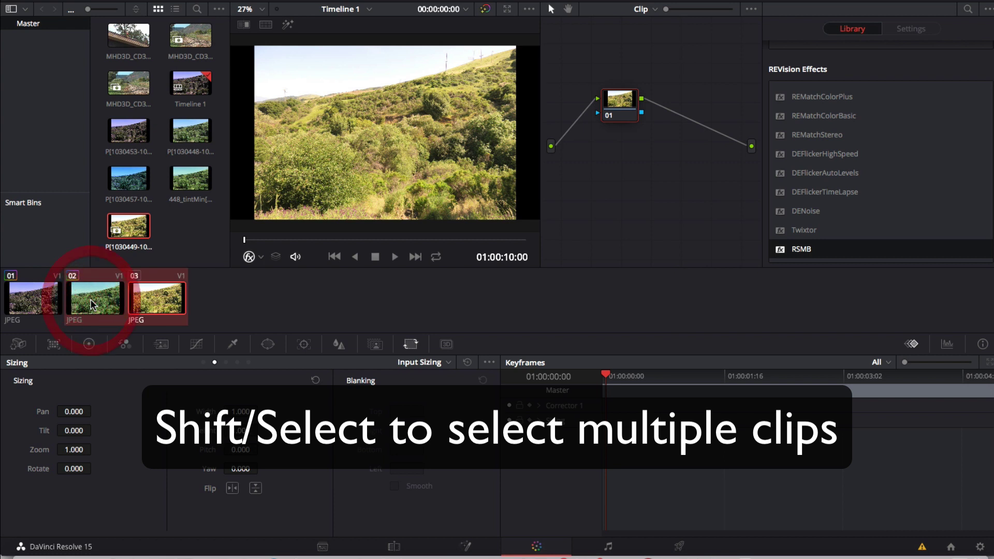
middle_click(23, 305)
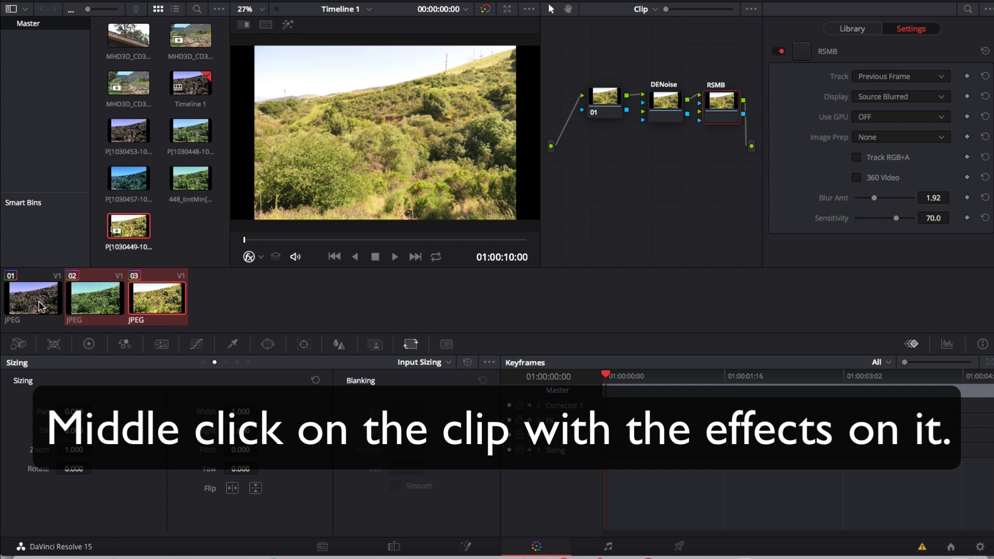
middle_click(105, 303)
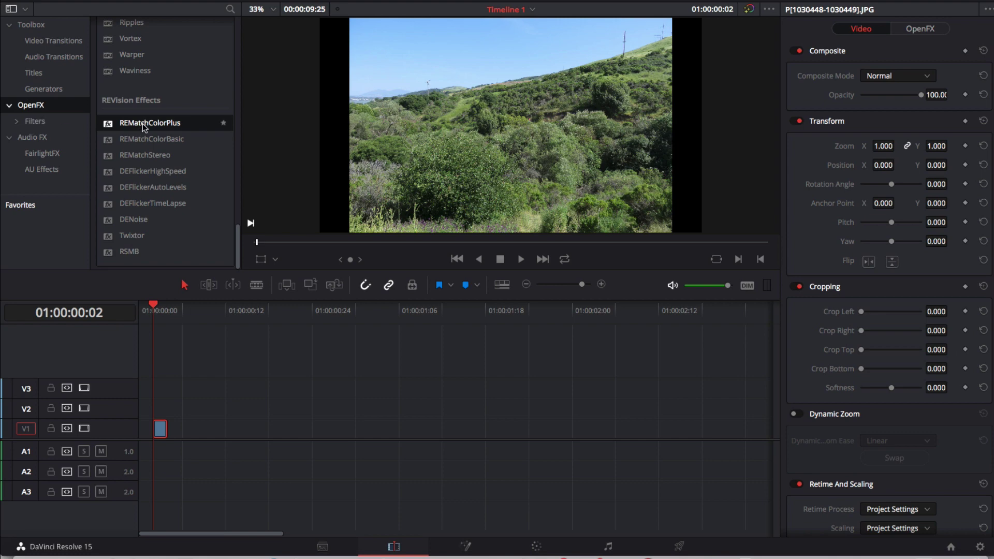
Apply REMatchColorPlus from the REVision Effects list to the short timeline clip
left_click_drag(144, 124, 160, 429)
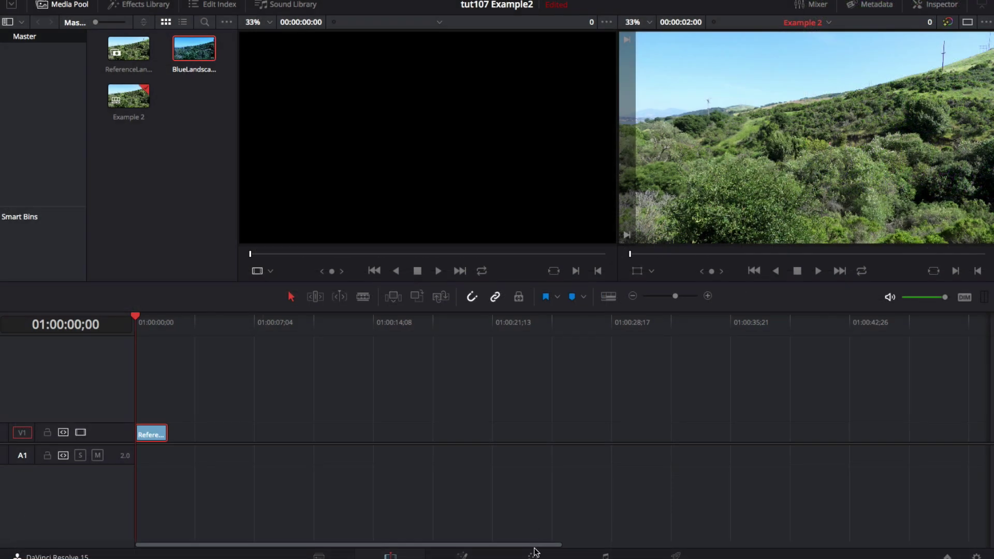
On the Color page, insert REMatchColorPlus into the node chain after node 01
left_click(533, 556)
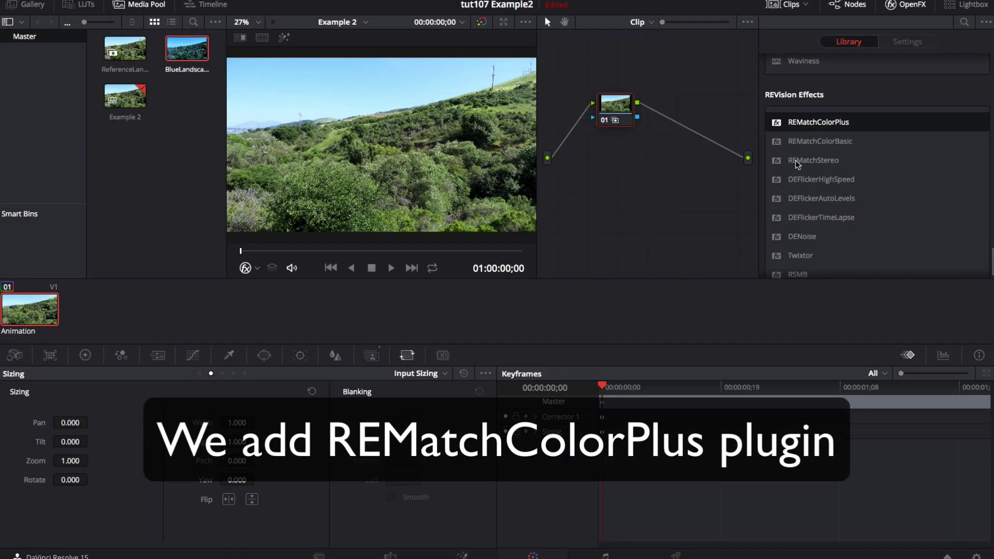
scroll(798, 164, "up", 3)
left_click_drag(805, 187, 681, 128)
Bring the BlueLandscape clip into the node graph and wire it to REMatchColorPlus as the reference matte
left_click(134, 9)
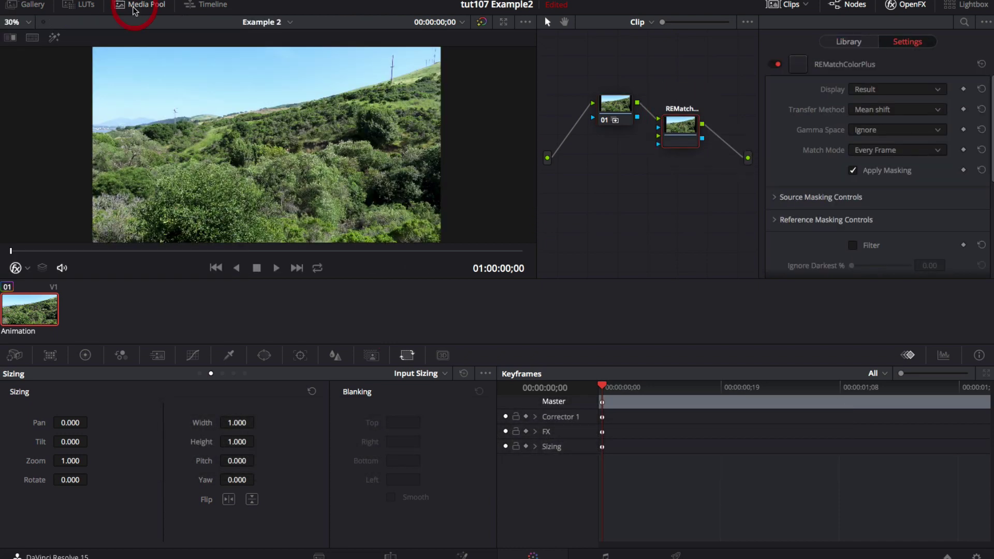
left_click(137, 5)
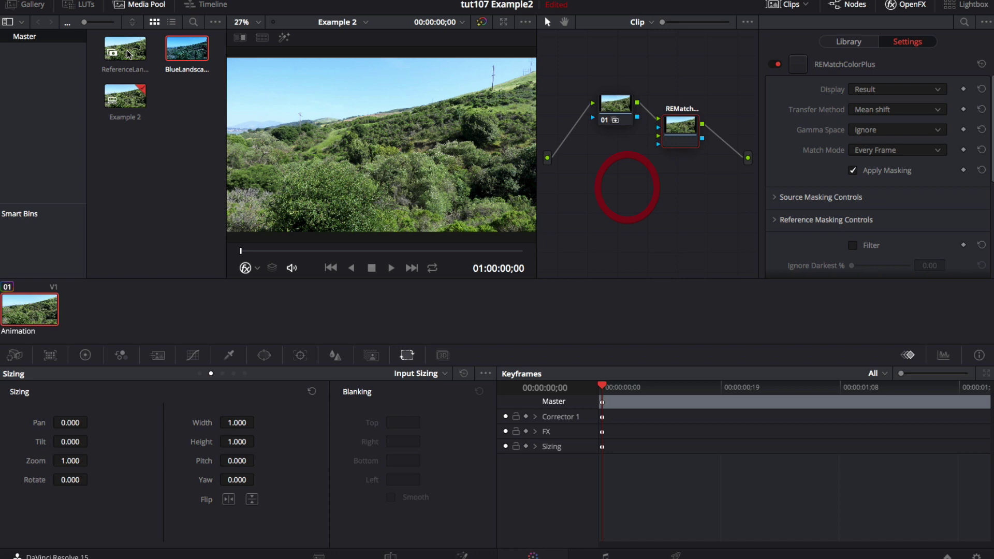
left_click_drag(184, 57, 639, 208)
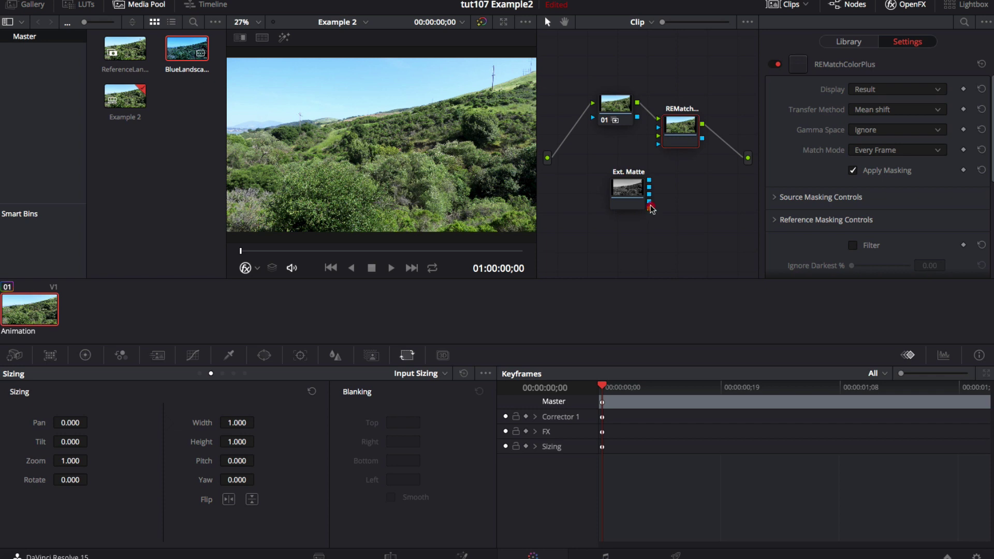
left_click_drag(649, 201, 658, 139)
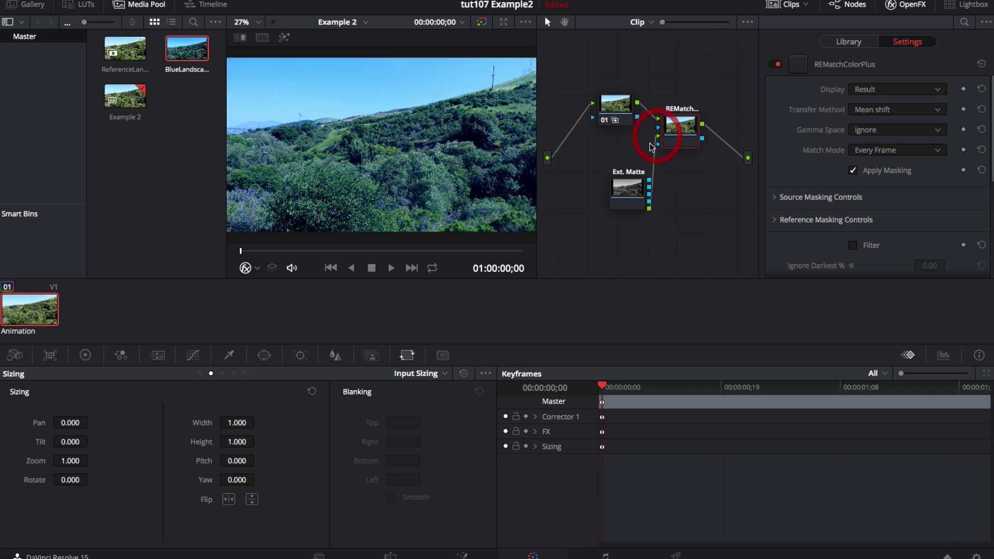
left_click_drag(625, 192, 611, 169)
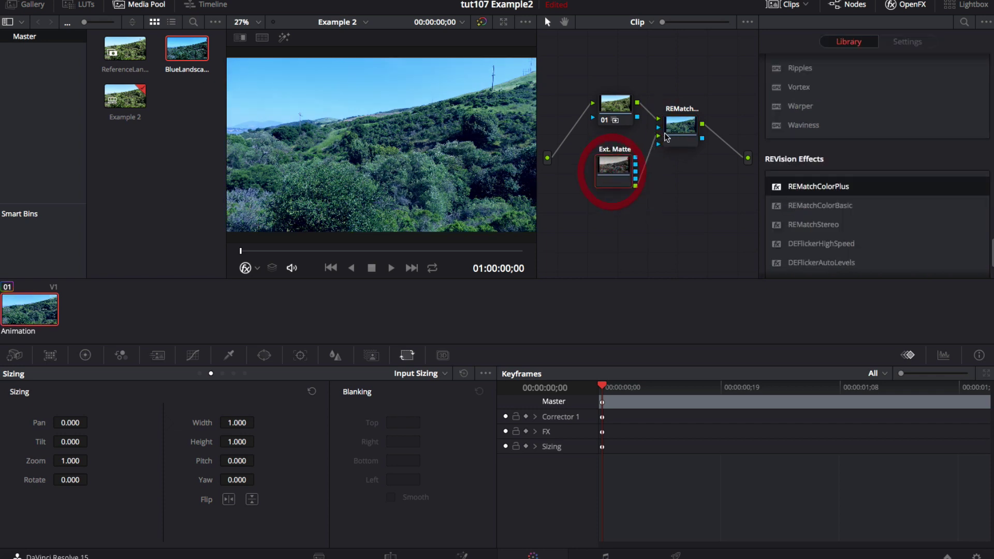
left_click_drag(672, 131, 679, 132)
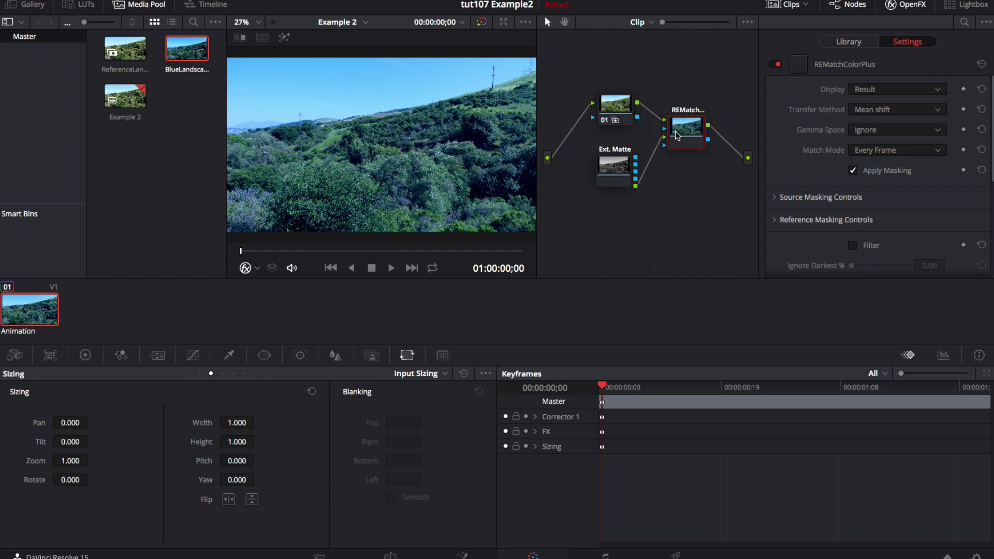
Mask the reference with a 4-Point Region quad reshaped to cover only the sky
left_click(872, 92)
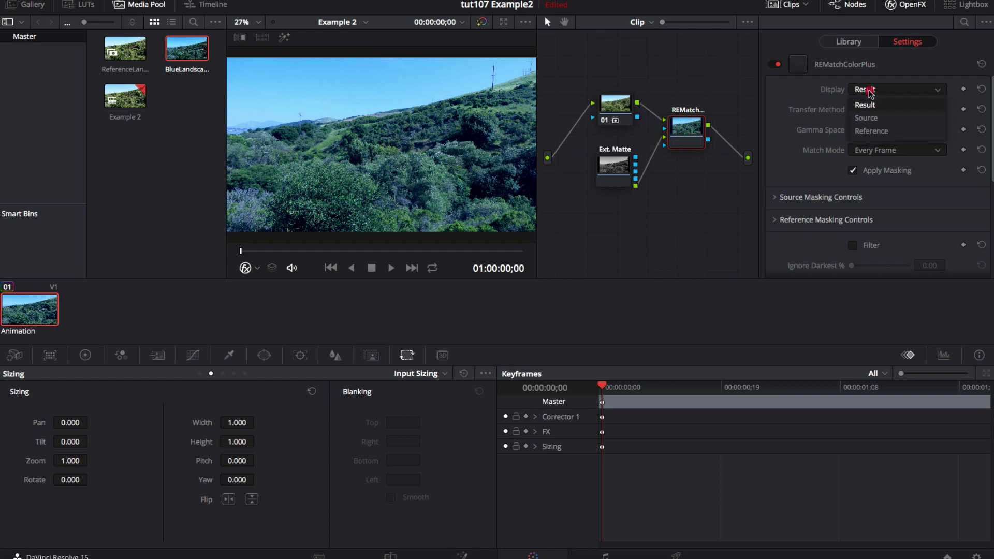
left_click(875, 129)
left_click(776, 199)
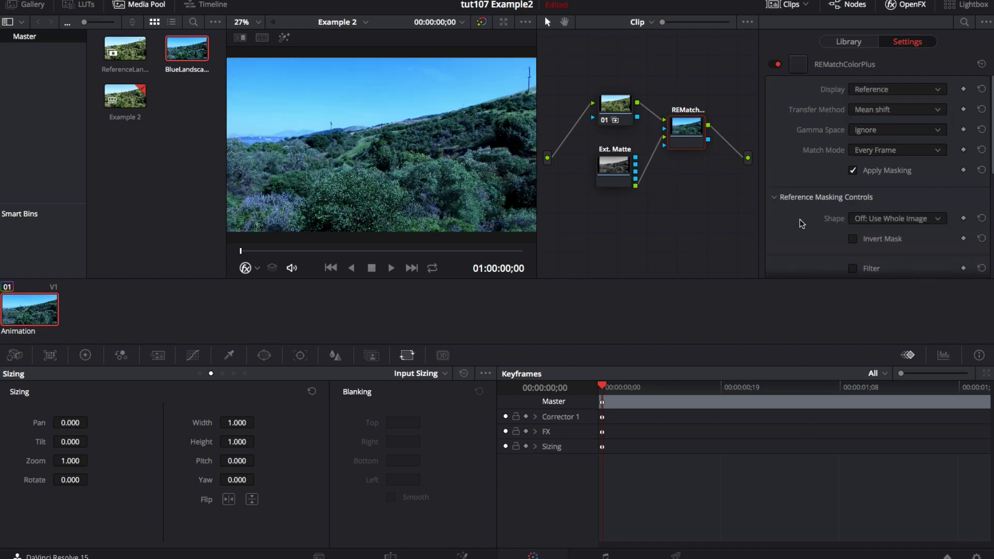
scroll(803, 225, "down", 3)
left_click(889, 149)
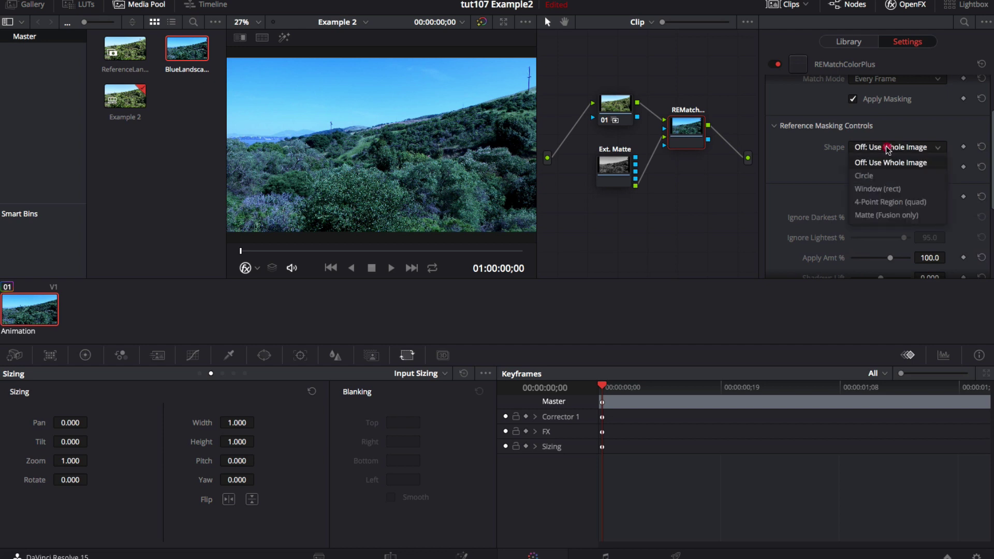
left_click(880, 202)
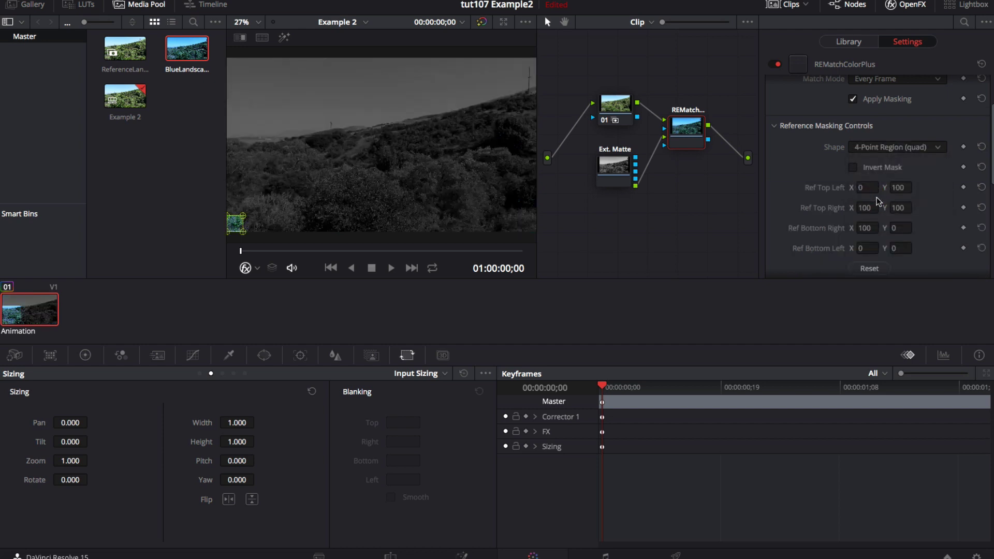
left_click(864, 269)
left_click_drag(529, 227, 528, 91)
left_click_drag(234, 227, 235, 149)
Mask the source with a 4-Point Region quad raised to the skyline
scroll(905, 86, "up", 3)
left_click(905, 88)
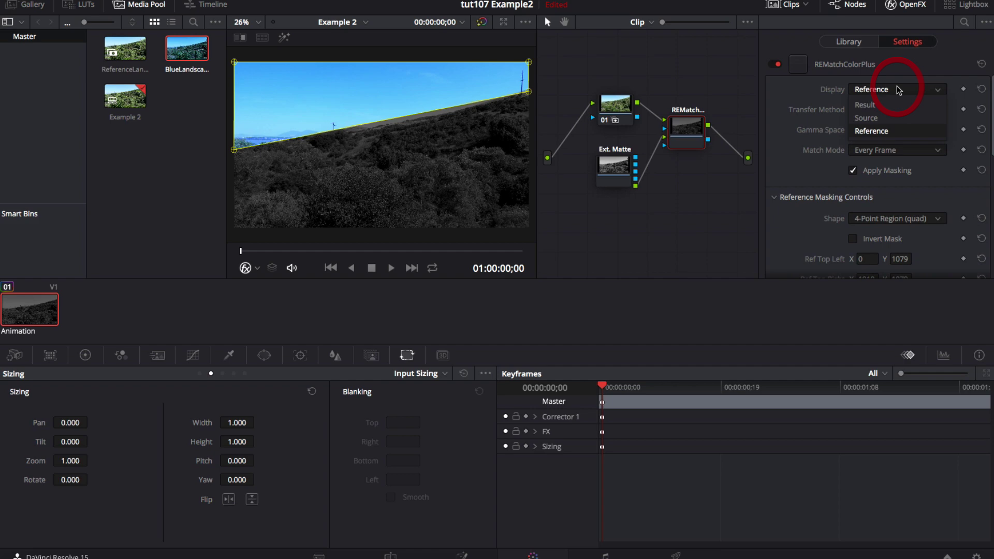
left_click(875, 119)
left_click(775, 198)
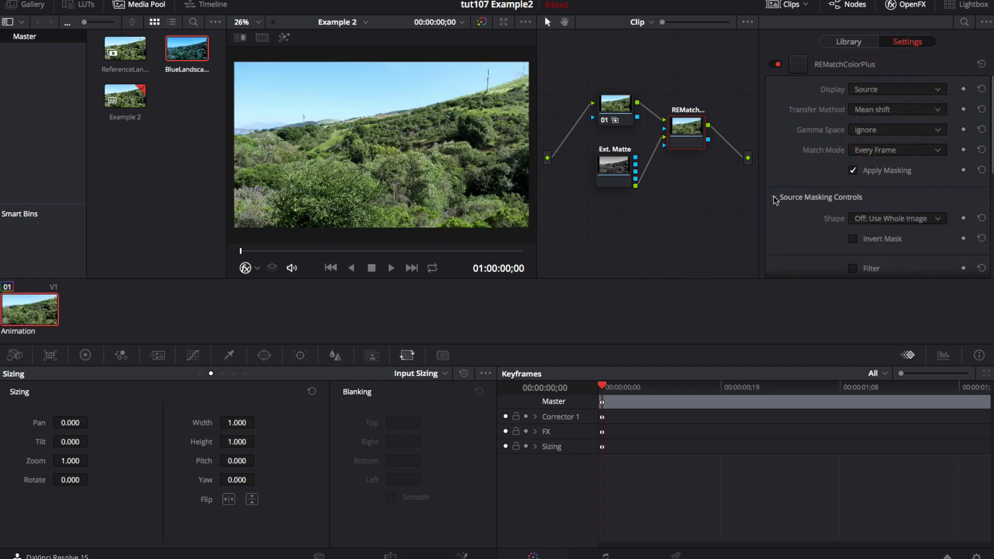
left_click(871, 220)
left_click(880, 275)
scroll(898, 253, "down", 3)
left_click(871, 288)
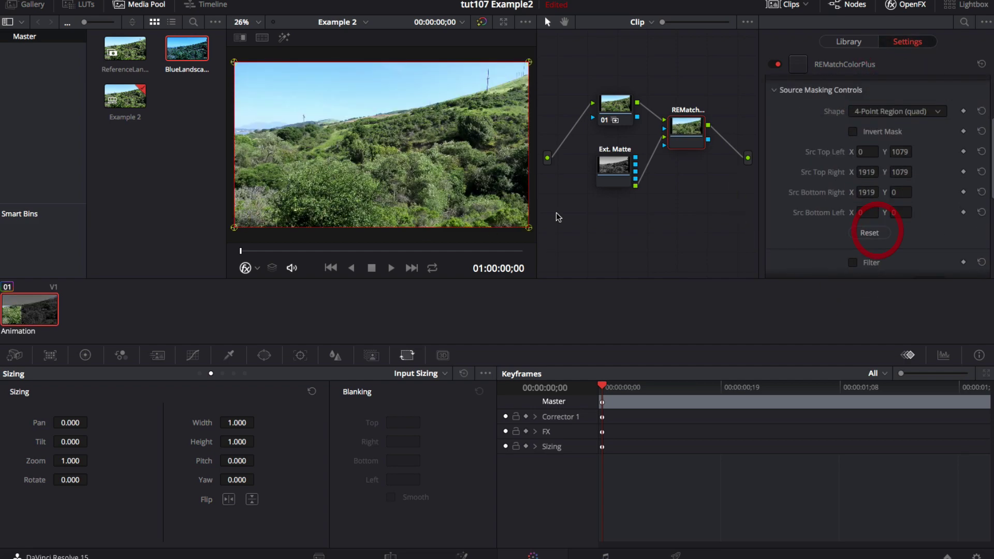
left_click_drag(235, 229, 235, 139)
left_click_drag(529, 228, 530, 81)
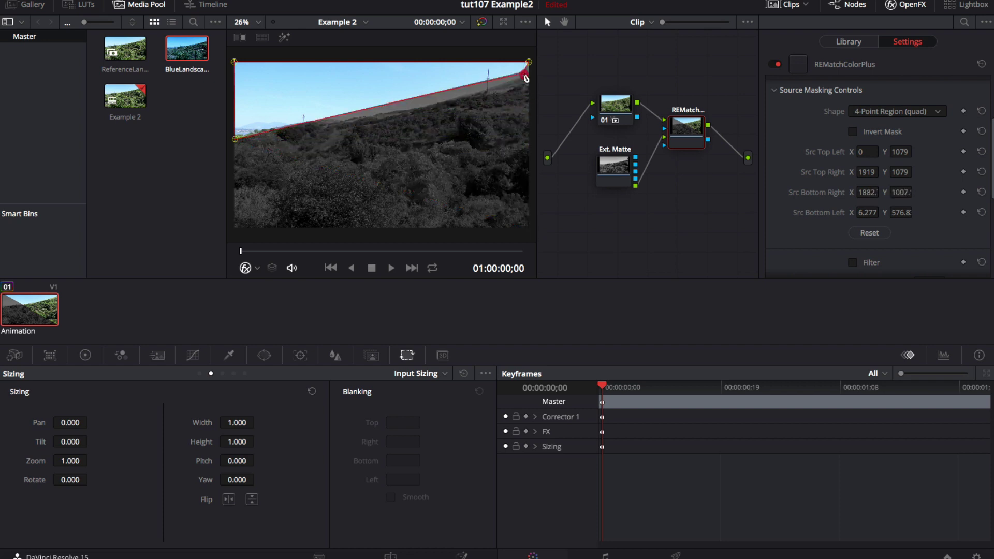
Compare the unmatched source with the matched result, then move the playhead to 01:00:01;12
scroll(866, 104, "up", 3)
left_click(864, 91)
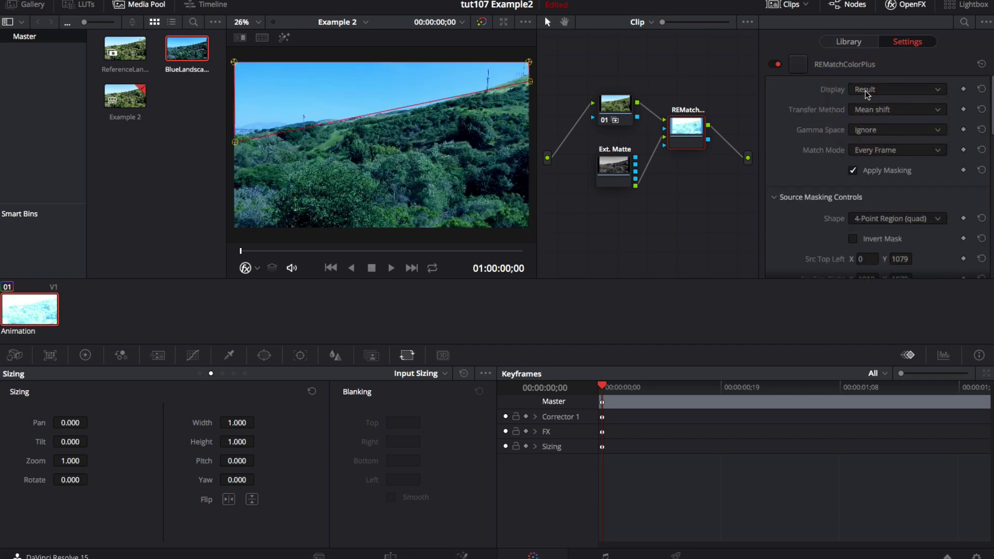
left_click(865, 93)
left_click(860, 116)
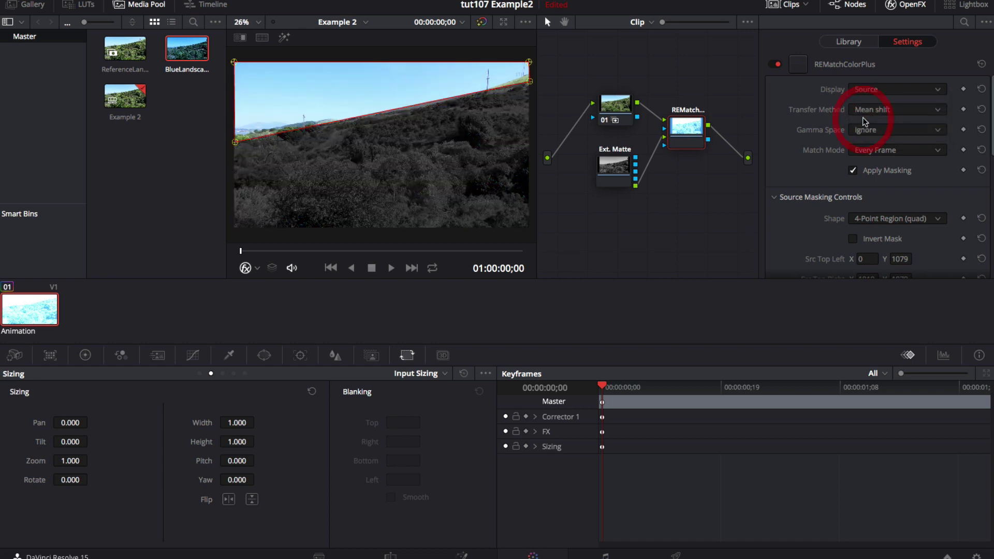
left_click(864, 90)
left_click(864, 102)
Set the source masking Shape to Matte (Fusion only)
left_click(910, 218)
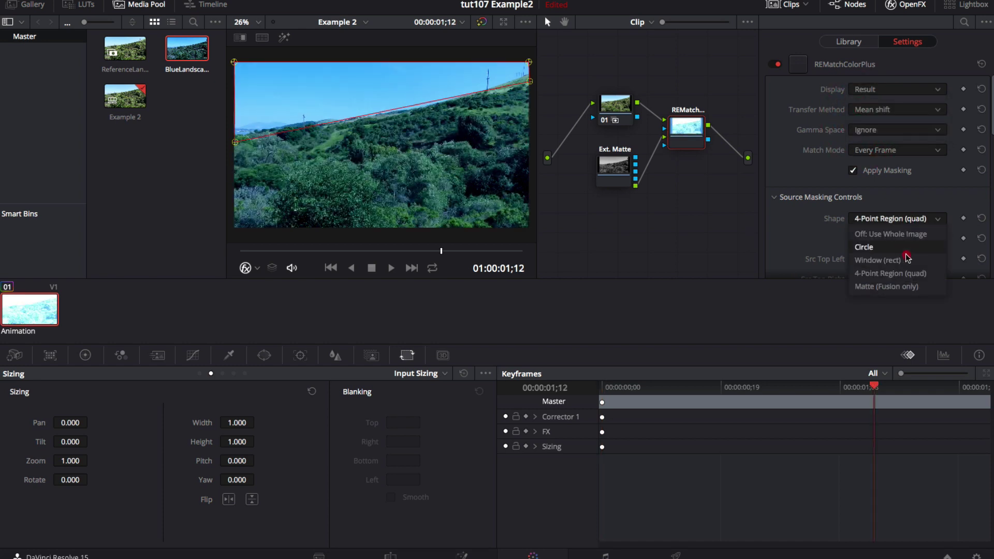
left_click(896, 219)
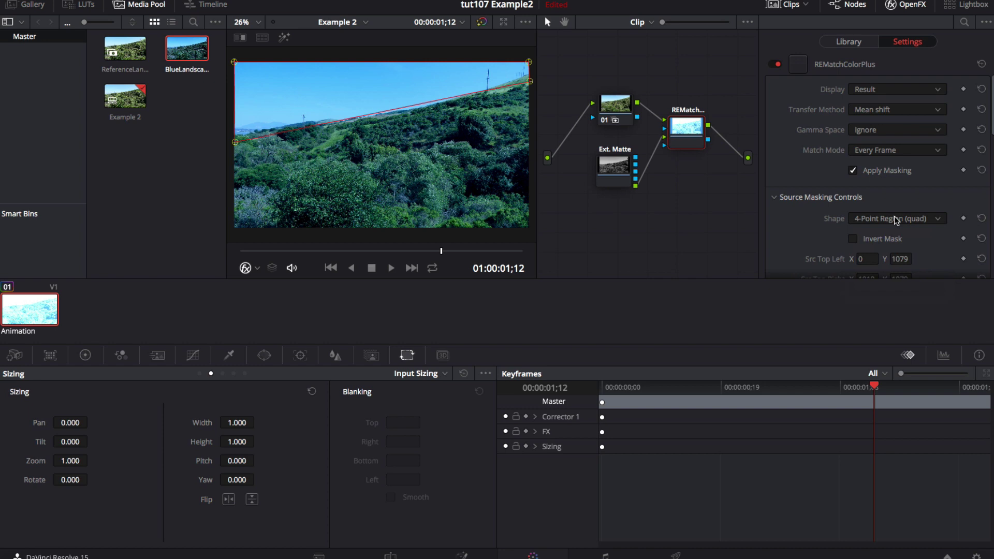
left_click(897, 220)
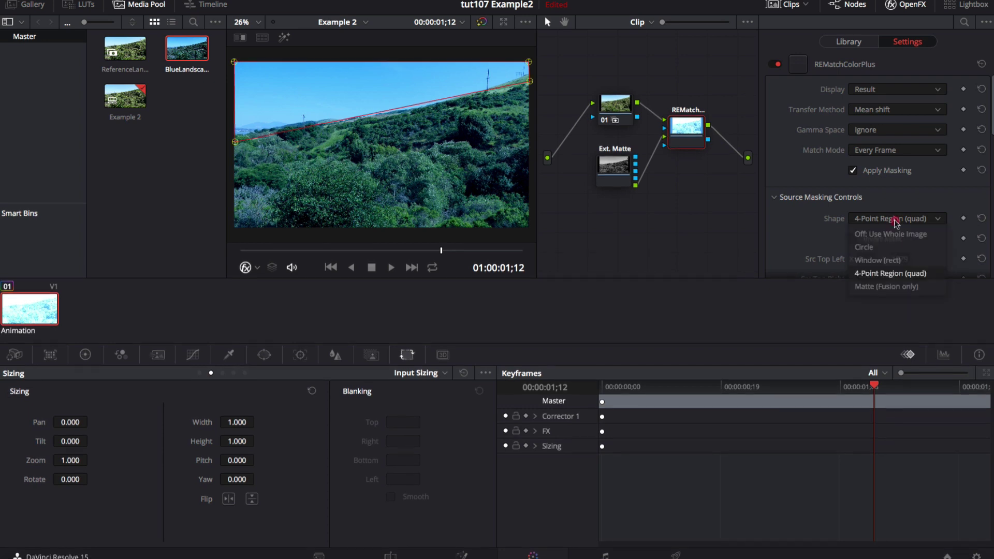
left_click(887, 273)
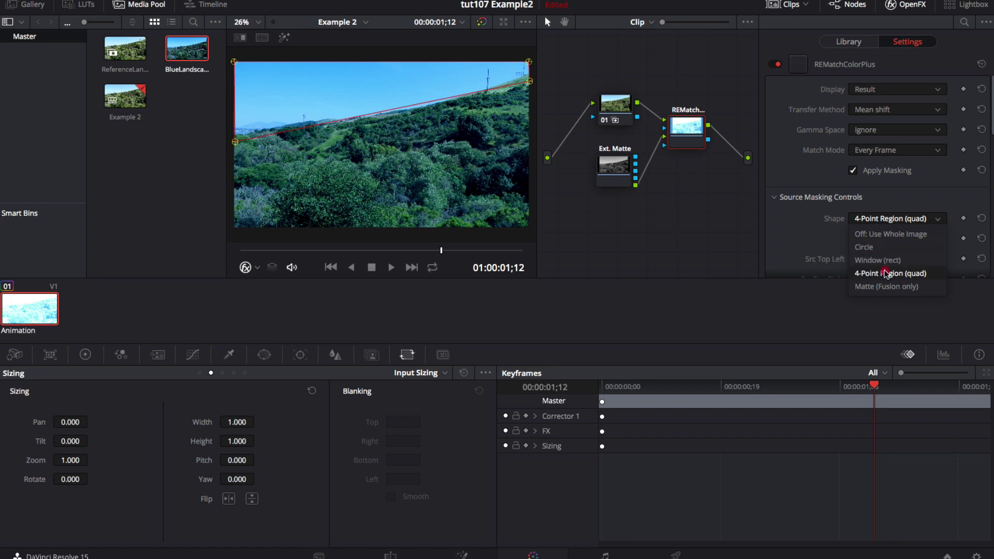
left_click(924, 292)
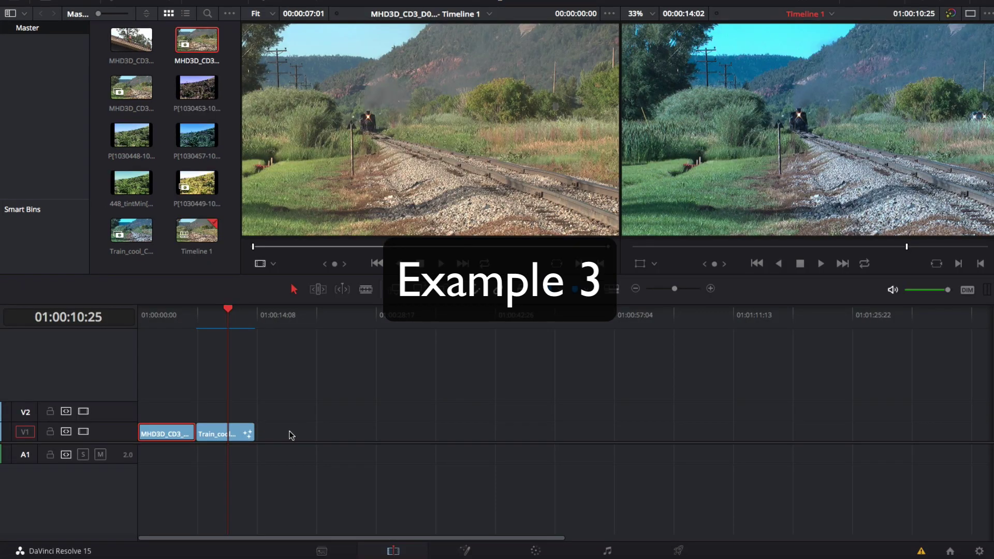
Select the Train_cool clip on the Edit timeline and open it in the Fusion page
left_click(239, 434)
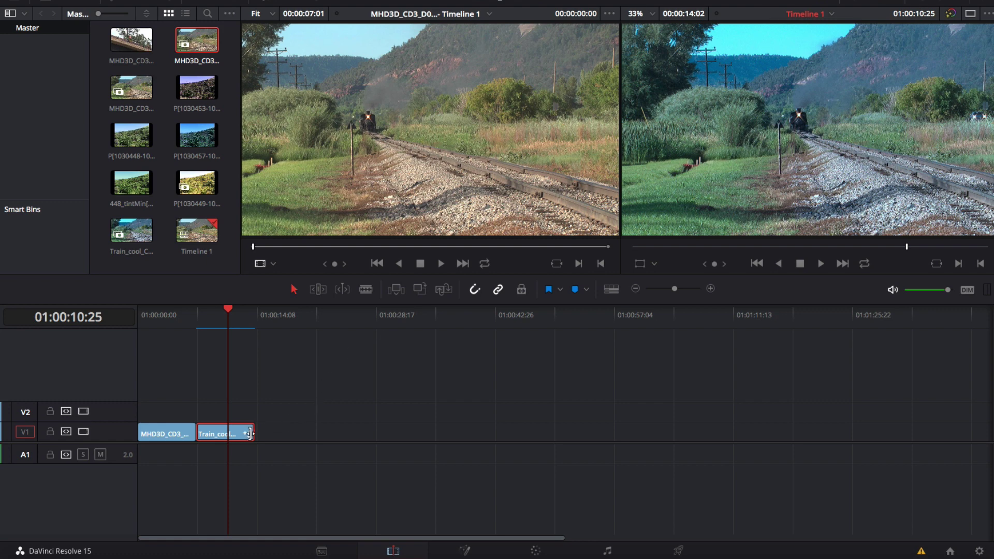
left_click(241, 434)
left_click(466, 551)
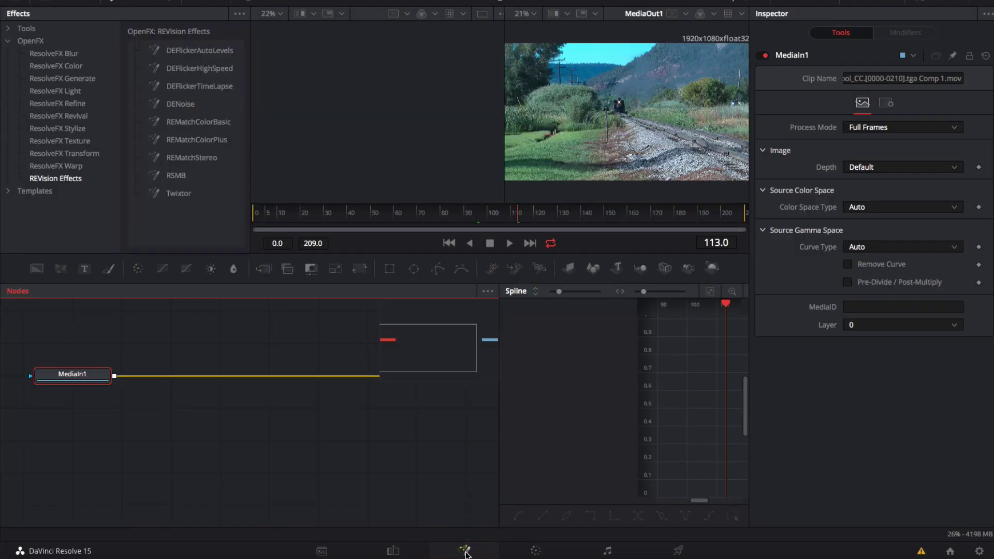
Add a second clip as MediaIn2 and insert REMatchStereo after MediaIn1
left_click(86, 5)
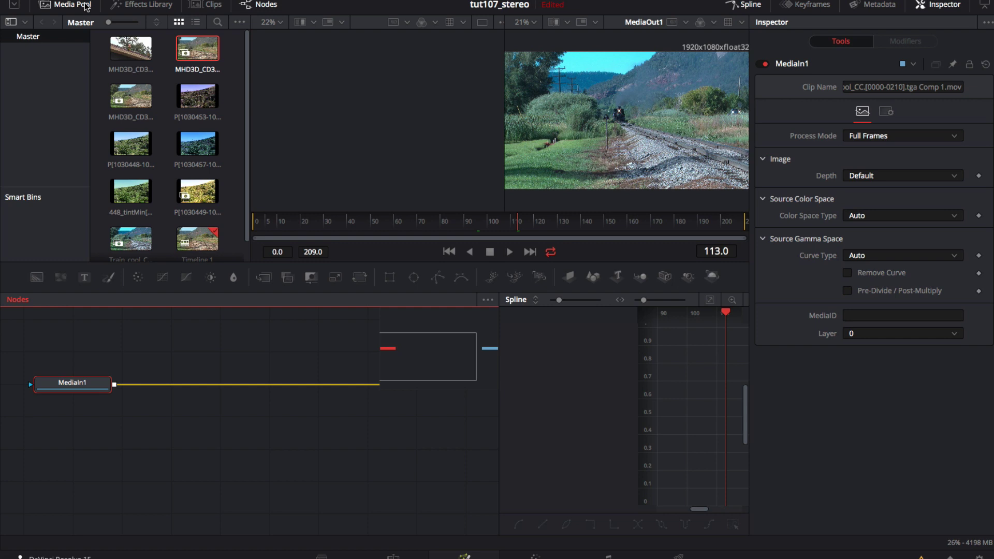
left_click_drag(197, 48, 78, 440)
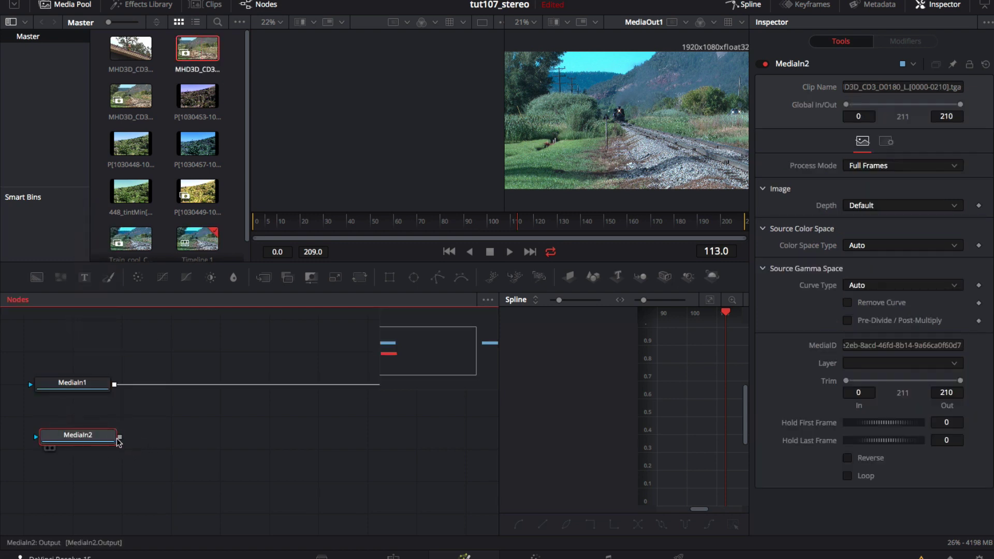
left_click(147, 5)
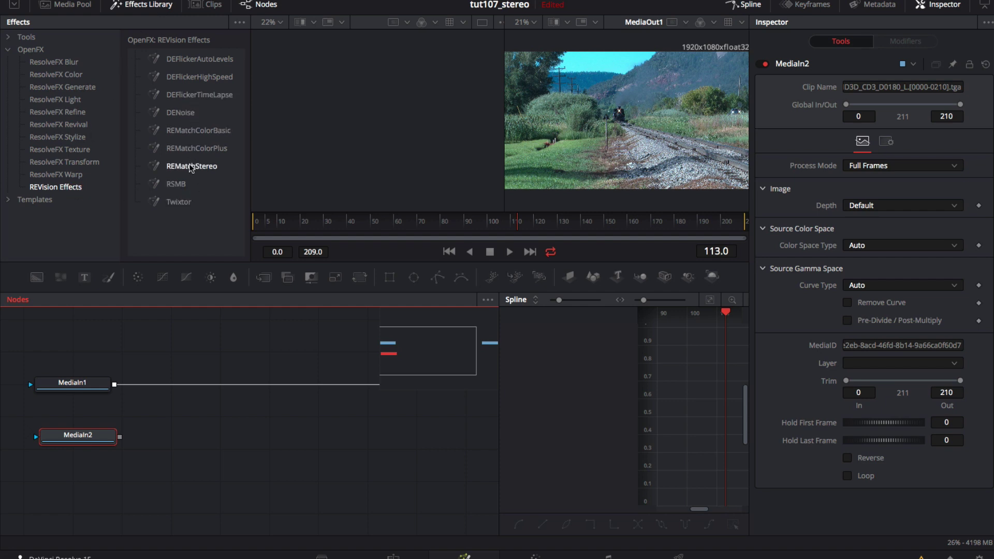
left_click_drag(192, 166, 215, 385)
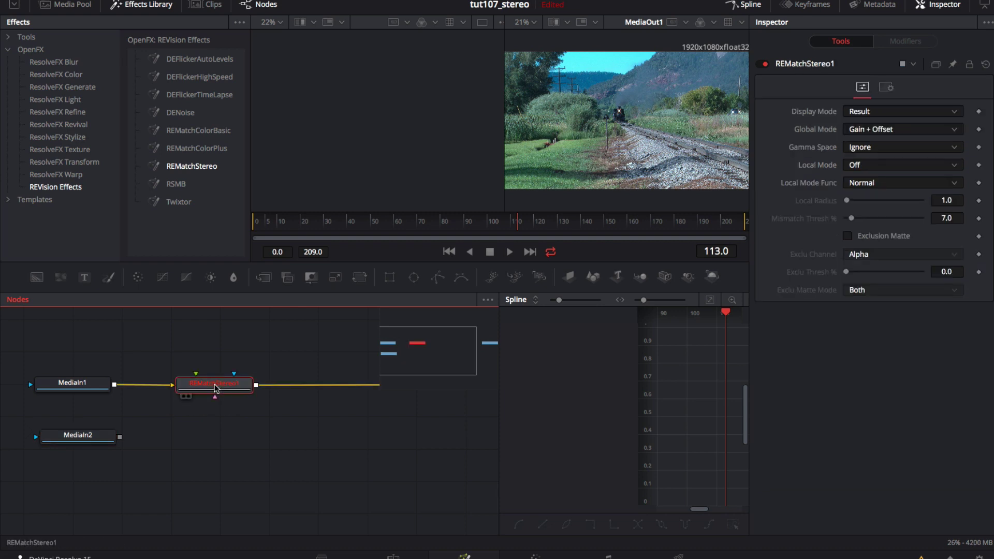
Connect MediaIn2 to REMatchStereo1's match-to input and view both nodes
left_click_drag(120, 438, 199, 377)
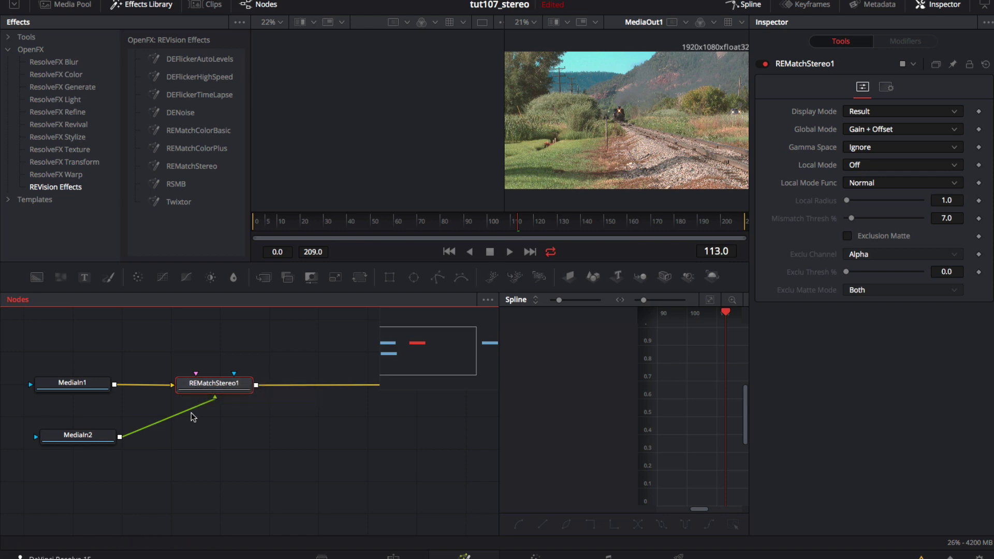
left_click(189, 397)
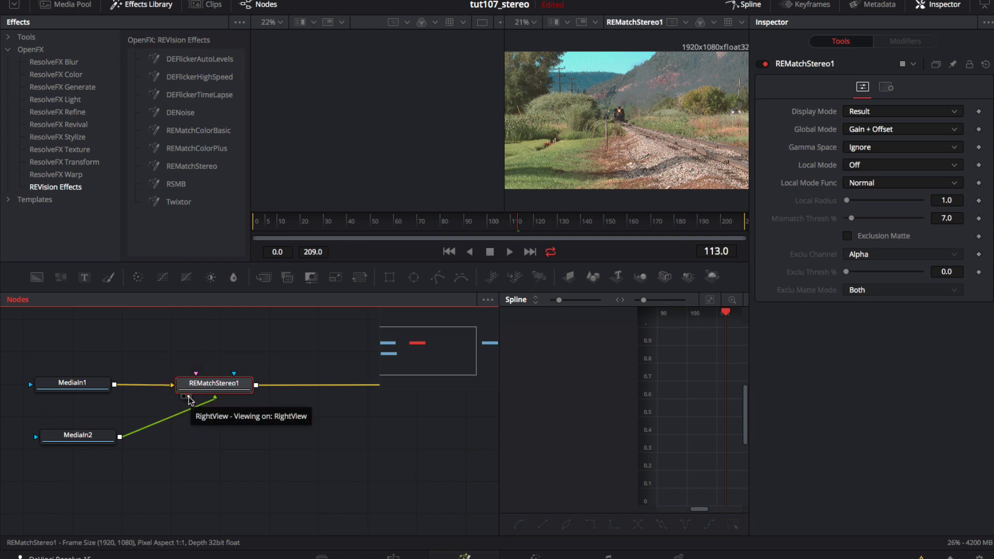
left_click(48, 448)
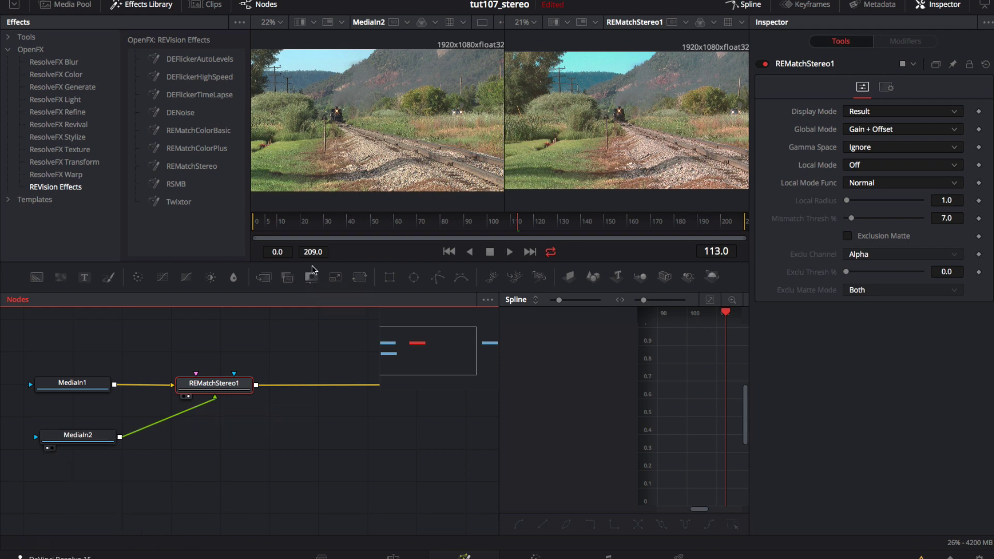
Keep Display on Result and Global Mode on Gain + Offset; set Local Mode to More Detailed - Refine Mismatched Areas
left_click(903, 111)
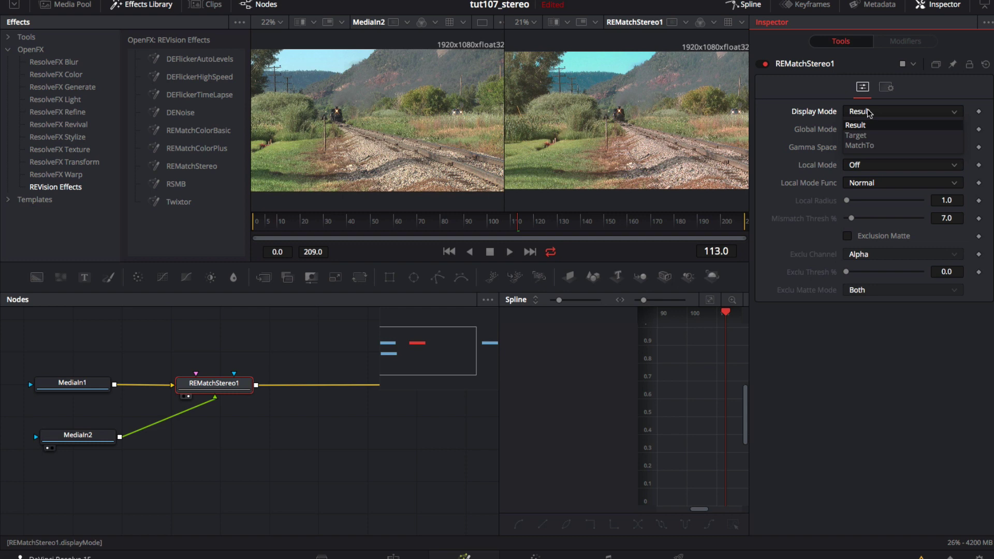
left_click(869, 123)
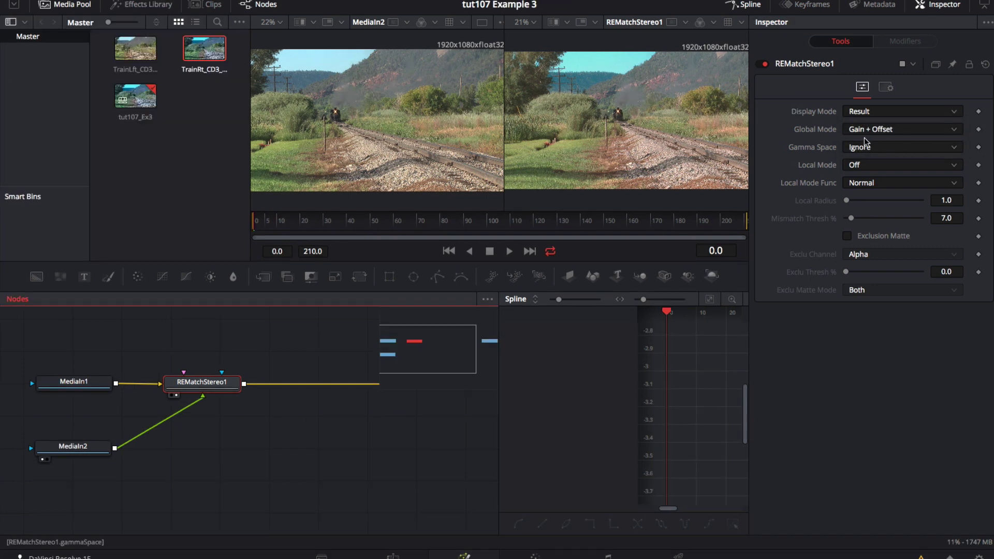
left_click(900, 134)
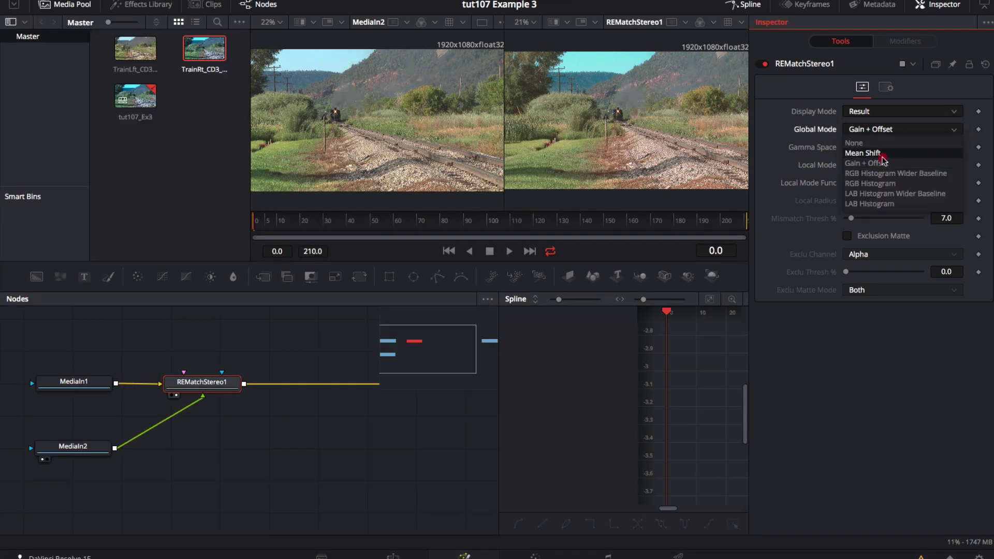
left_click(880, 164)
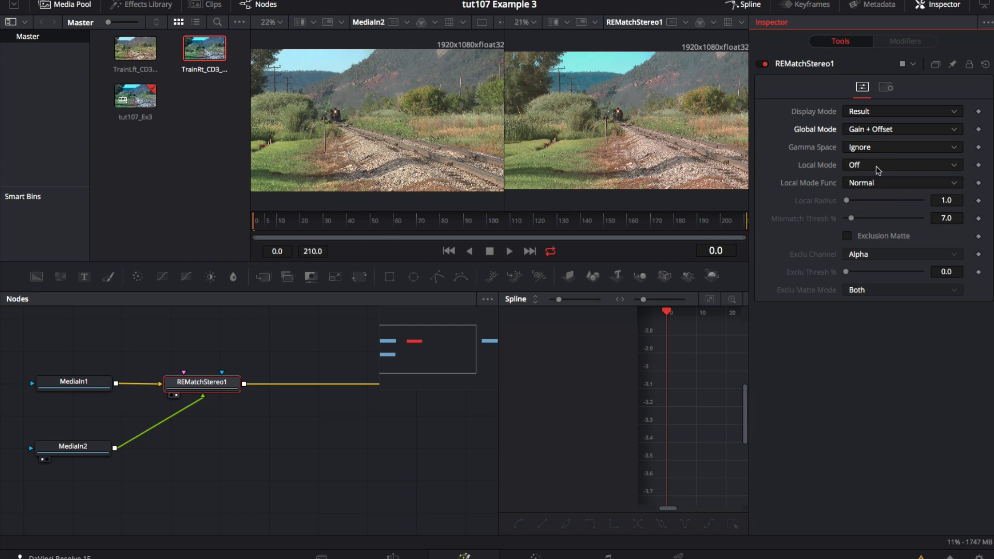
left_click(879, 167)
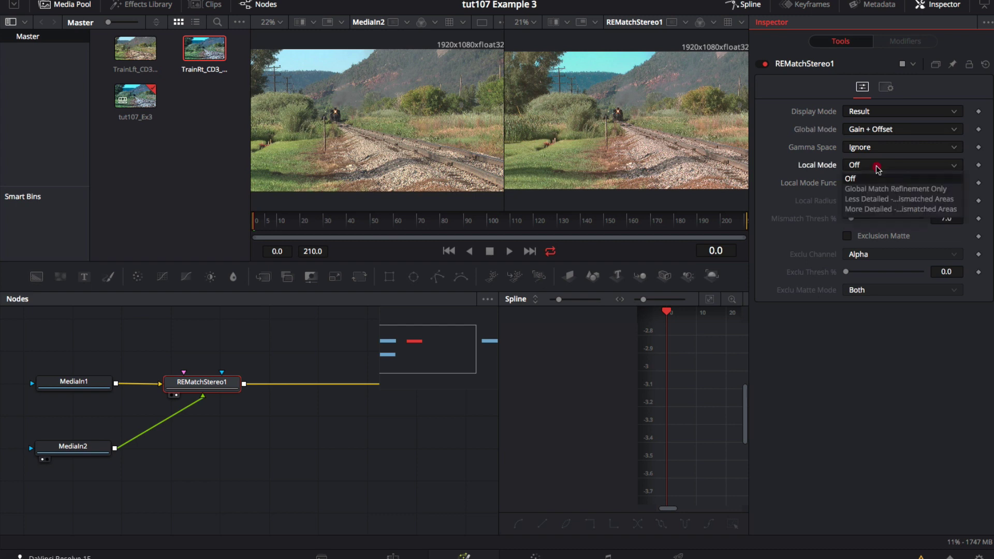
left_click(864, 209)
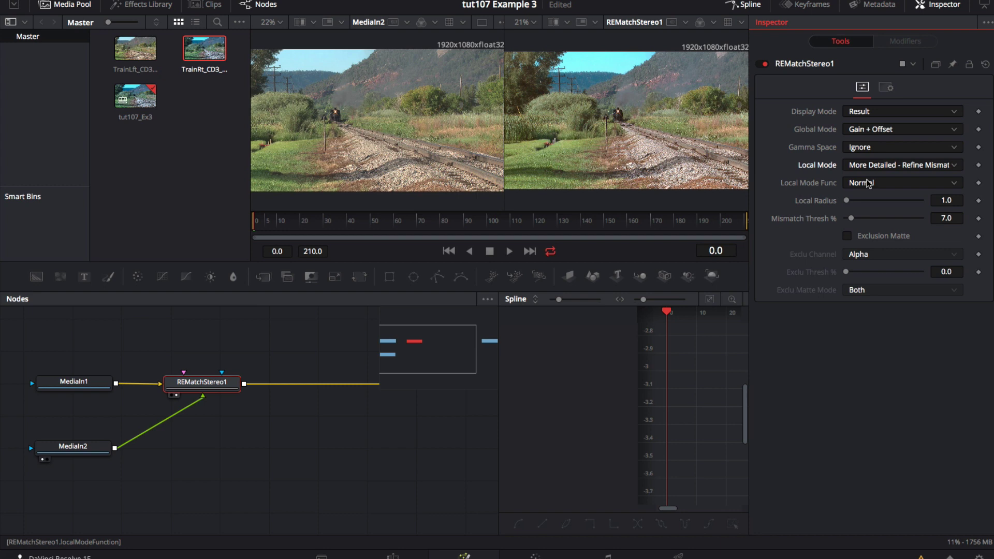
Set Local Mode Func to Display Mismatch and raise Mismatch Thresh % to 16.5
left_click(868, 184)
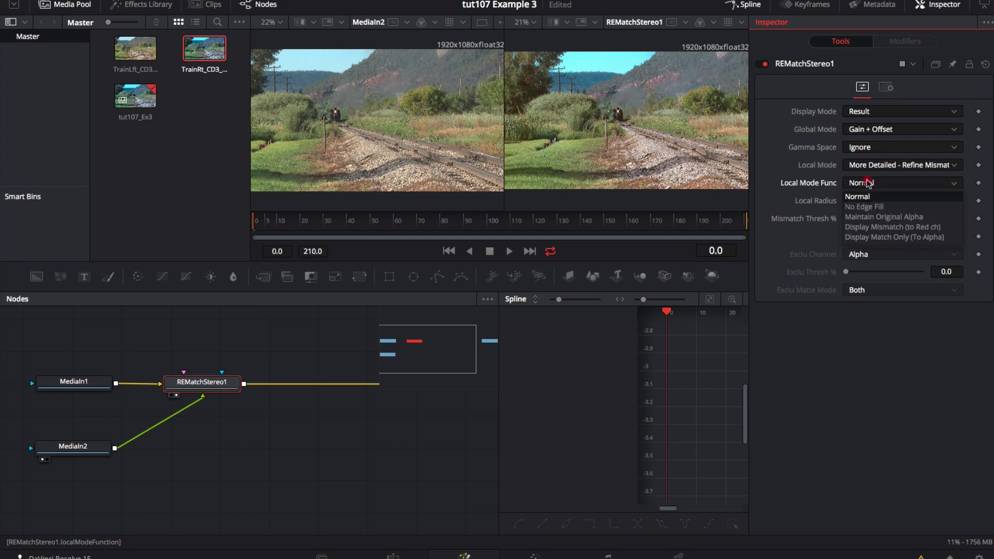
left_click(861, 227)
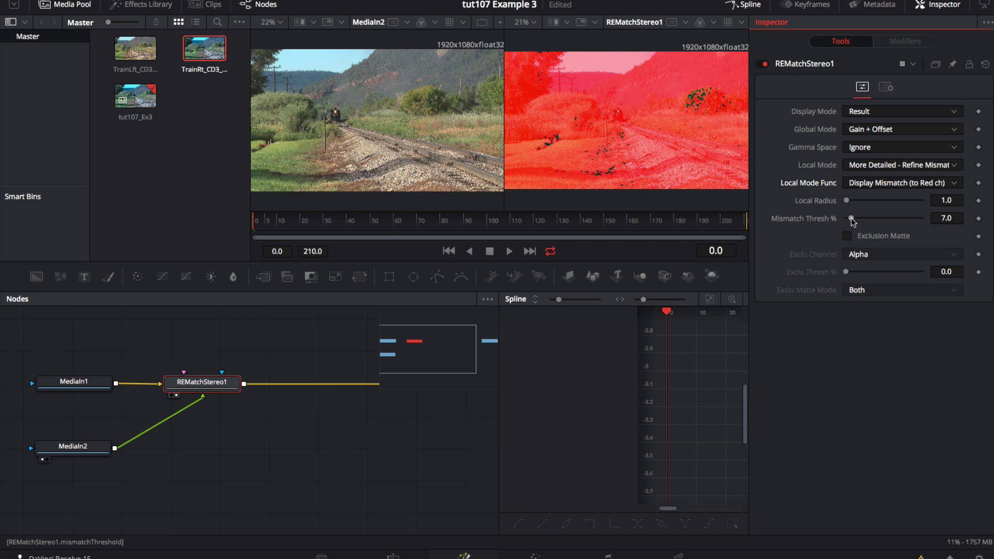
left_click_drag(851, 218, 859, 220)
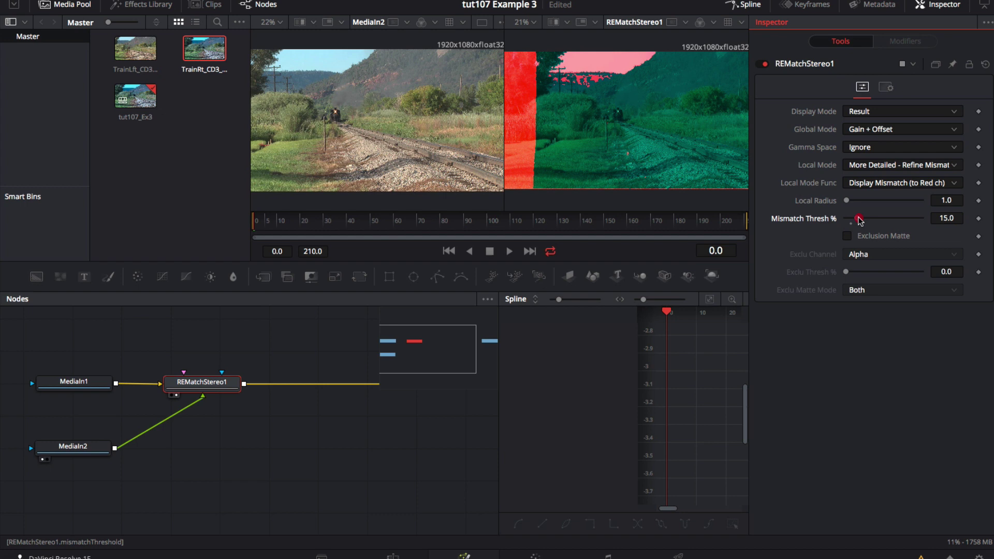
left_click_drag(860, 221, 862, 221)
Return Local Mode Func to Normal and raise Mismatch Thresh % to 23.6
left_click(862, 183)
left_click(871, 195)
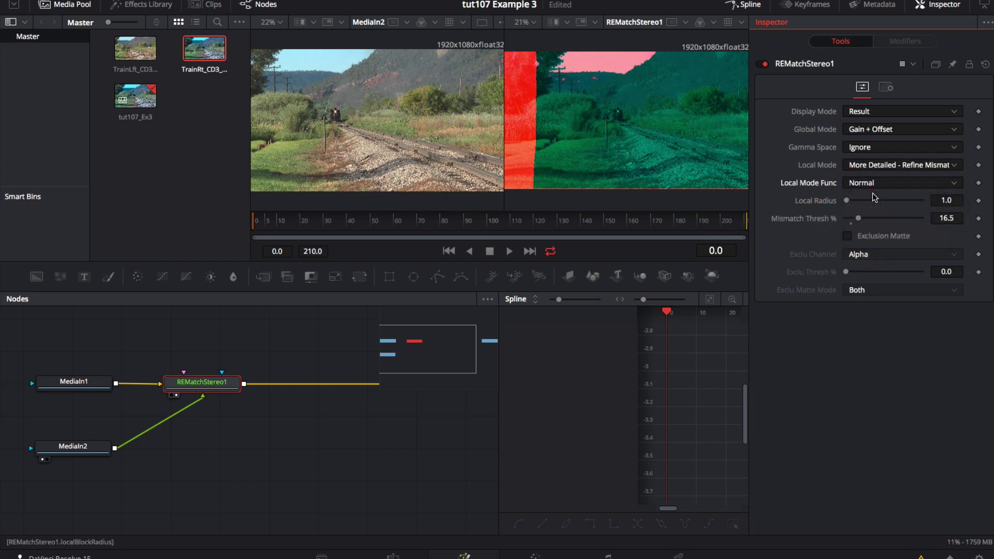
left_click_drag(859, 219, 864, 221)
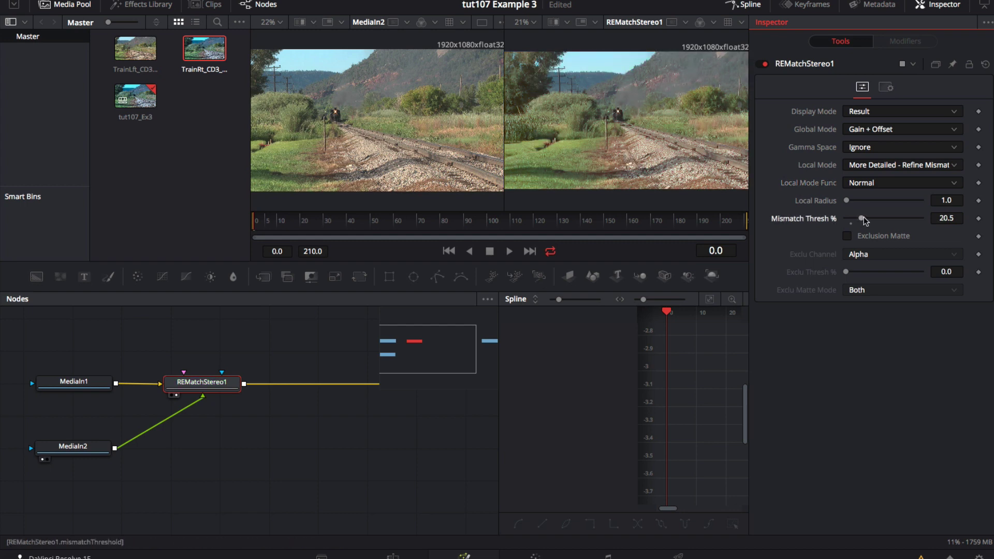
left_click_drag(865, 220, 868, 221)
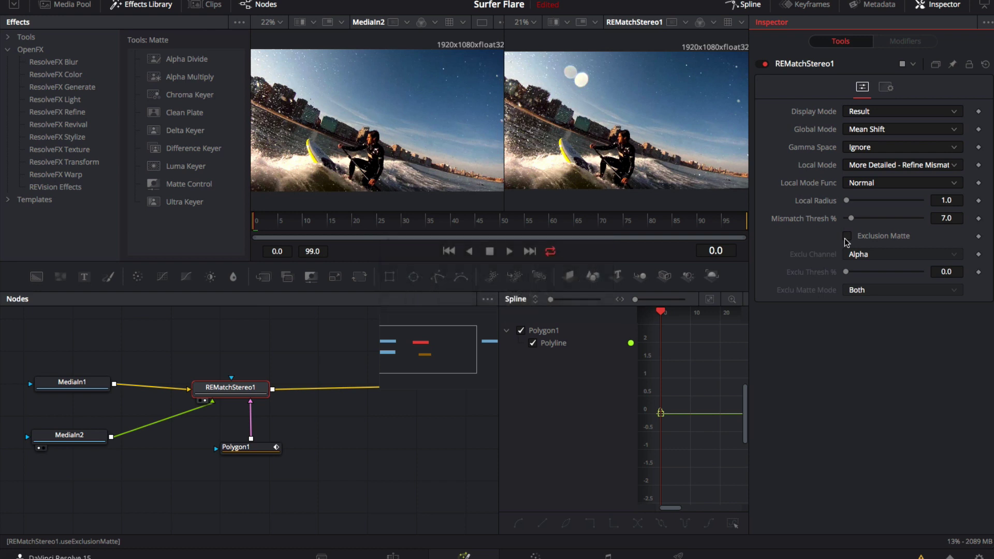
Turn on Exclusion Matte for REMatchStereo1 in the Inspector
left_click(847, 241)
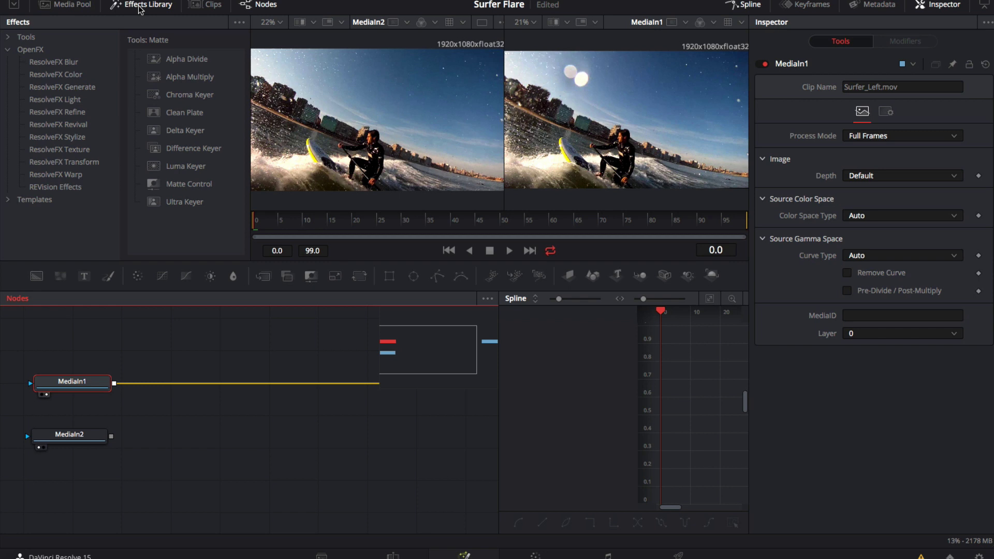
Add REMatchStereo from REVision Effects after MediaIn1, feed it MediaIn2, and view it right
left_click(69, 190)
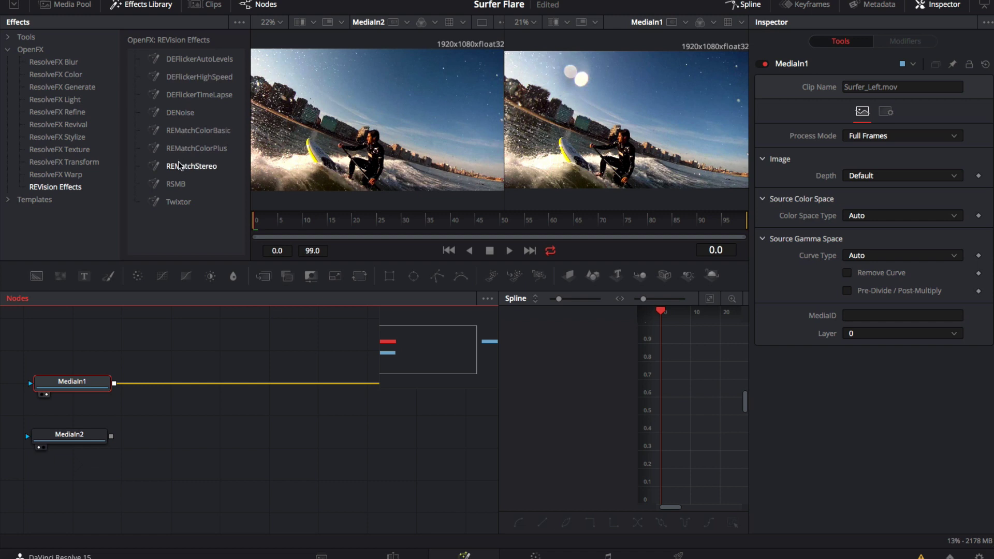
left_click_drag(180, 165, 213, 384)
left_click_drag(111, 436, 195, 374)
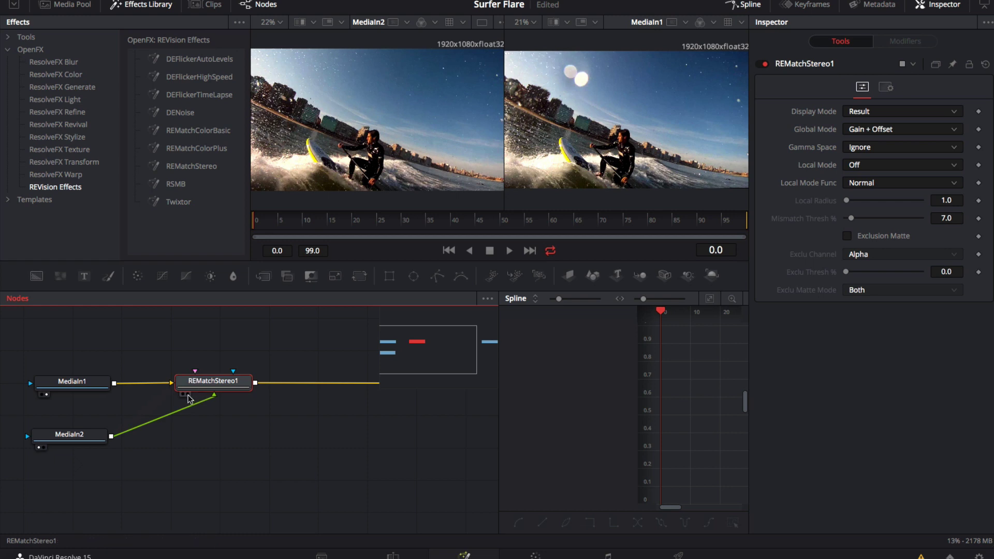
left_click(187, 394)
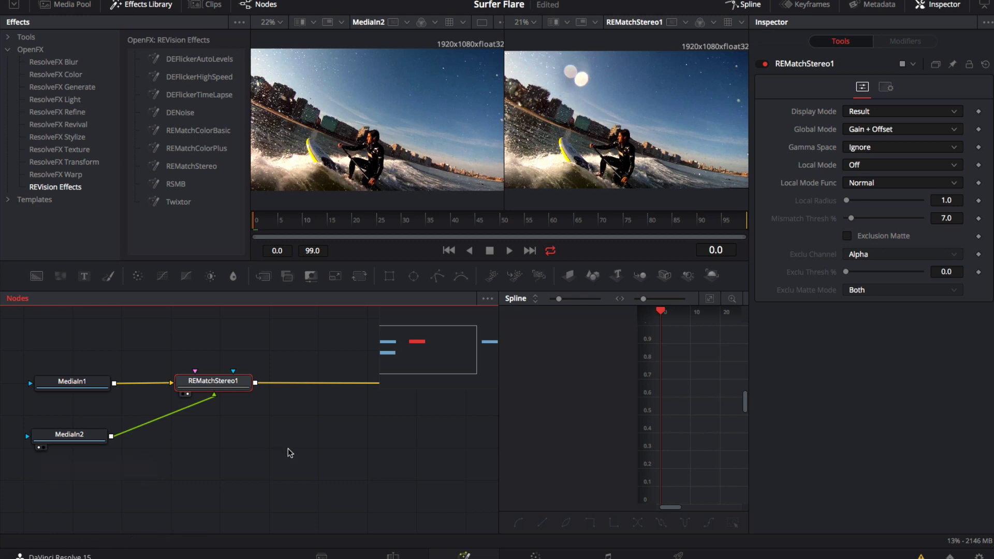
Draw a six-point Polygon1 around the sun flares and link it into REMatchStereo1
left_click(437, 277)
left_click(556, 73)
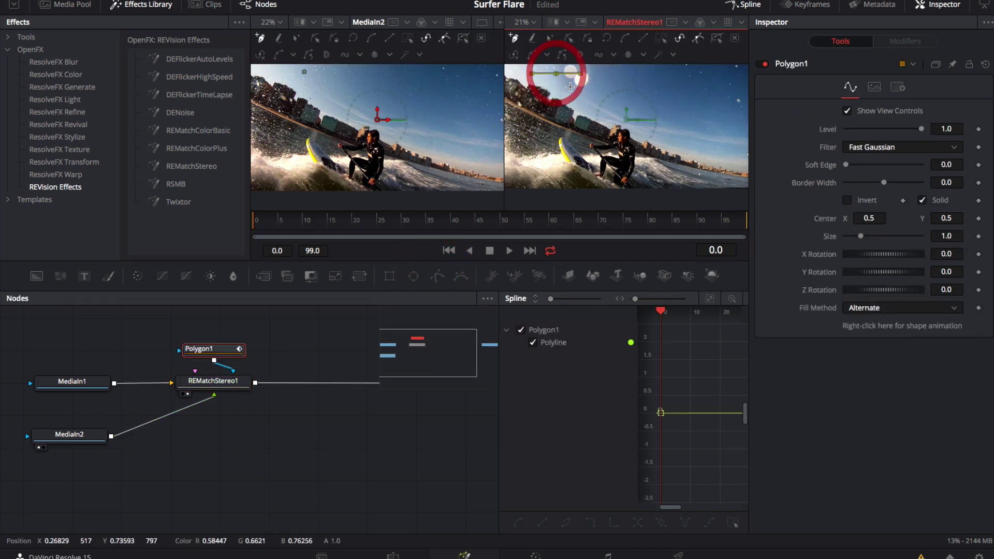
left_click(568, 89)
left_click(585, 92)
left_click(593, 83)
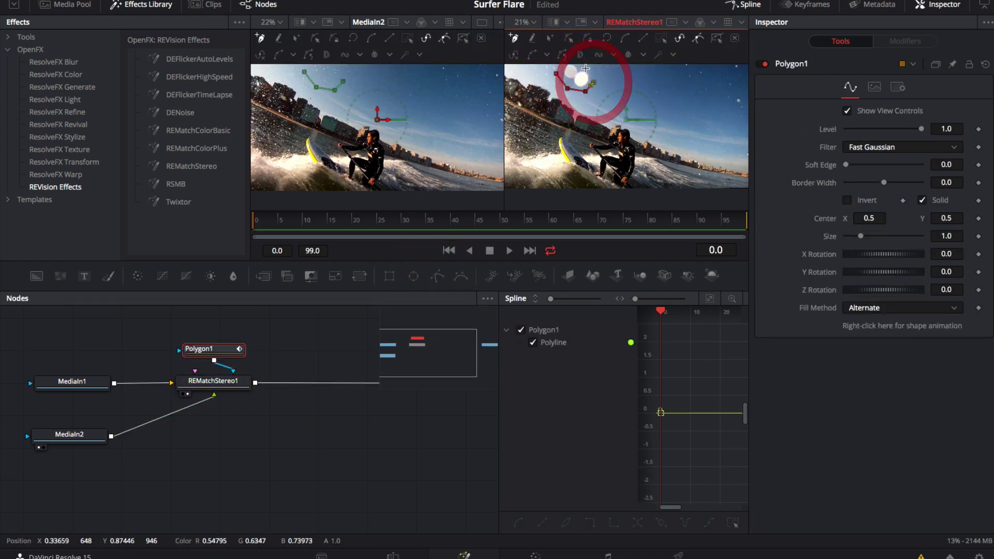
left_click(585, 68)
left_click(557, 68)
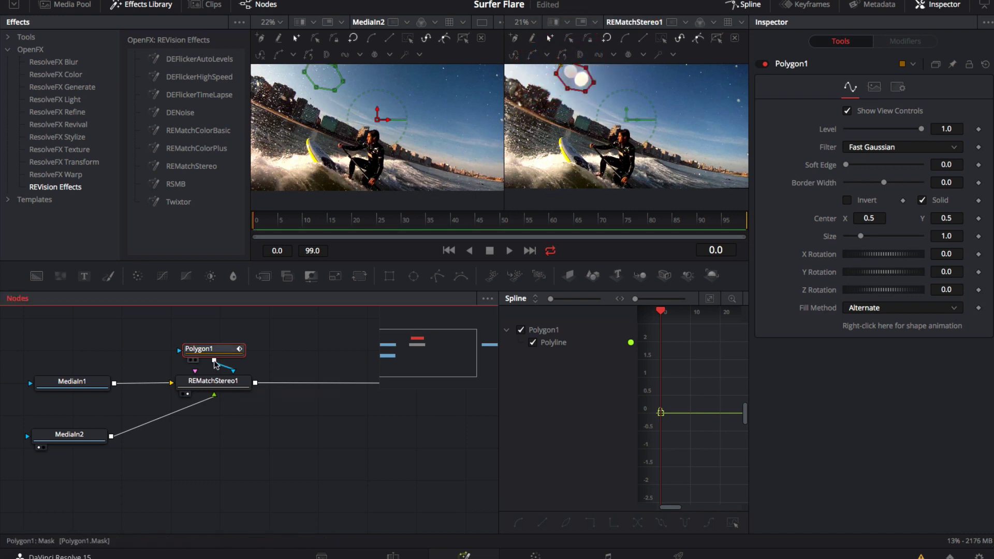
left_click_drag(221, 354, 254, 444)
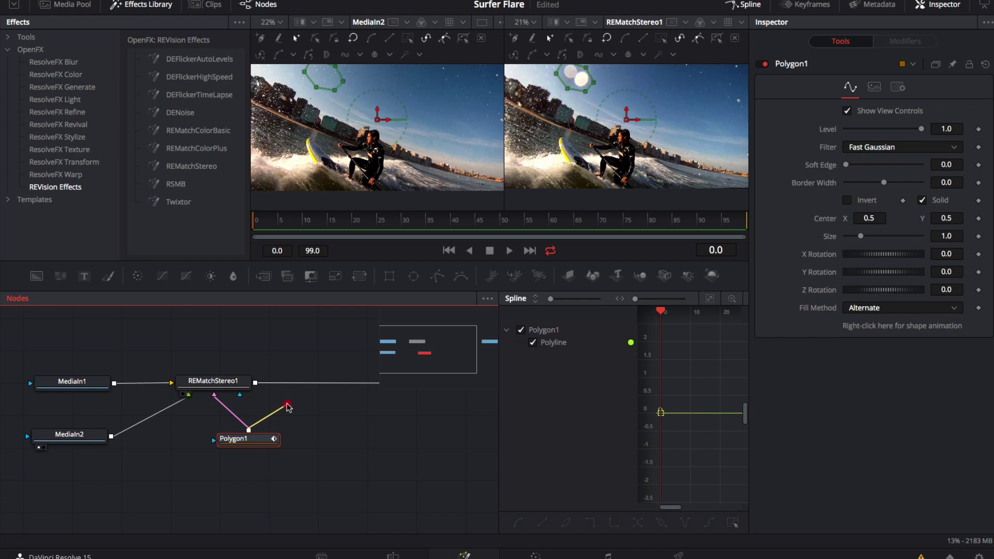
left_click_drag(287, 404, 288, 404)
Give REMatchStereo1 Mean Shift global mode and More Detailed - Refine Mismatched Areas local mode
left_click(213, 381)
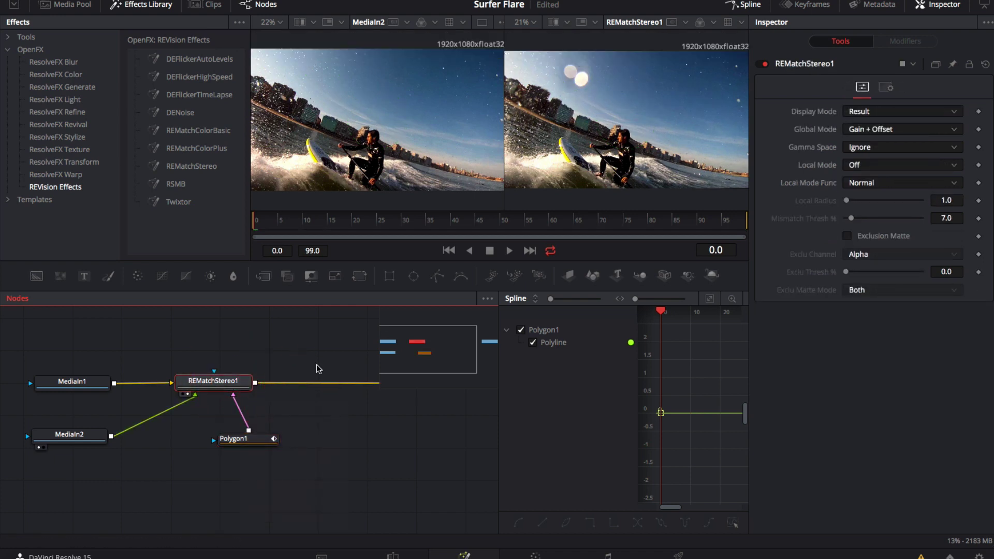
left_click(870, 112)
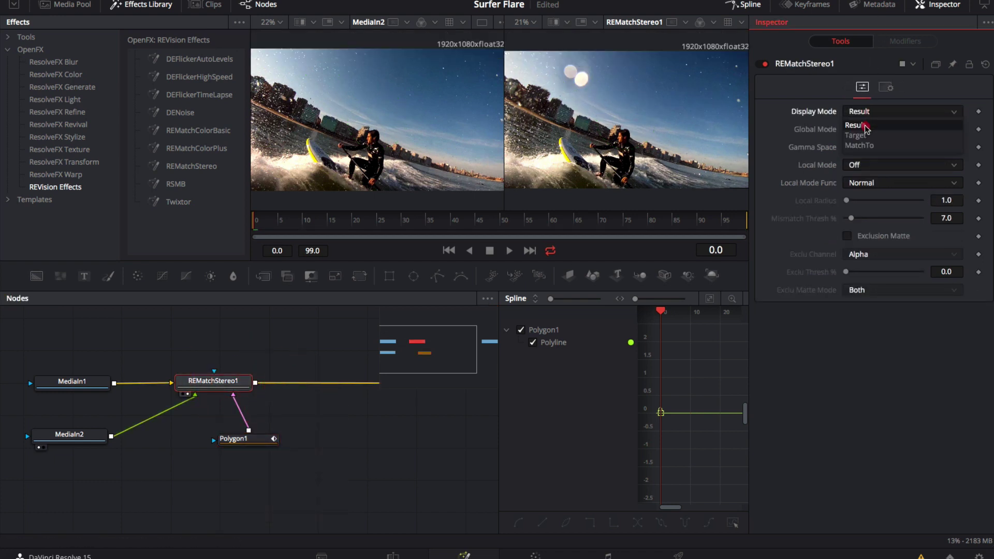
left_click(867, 129)
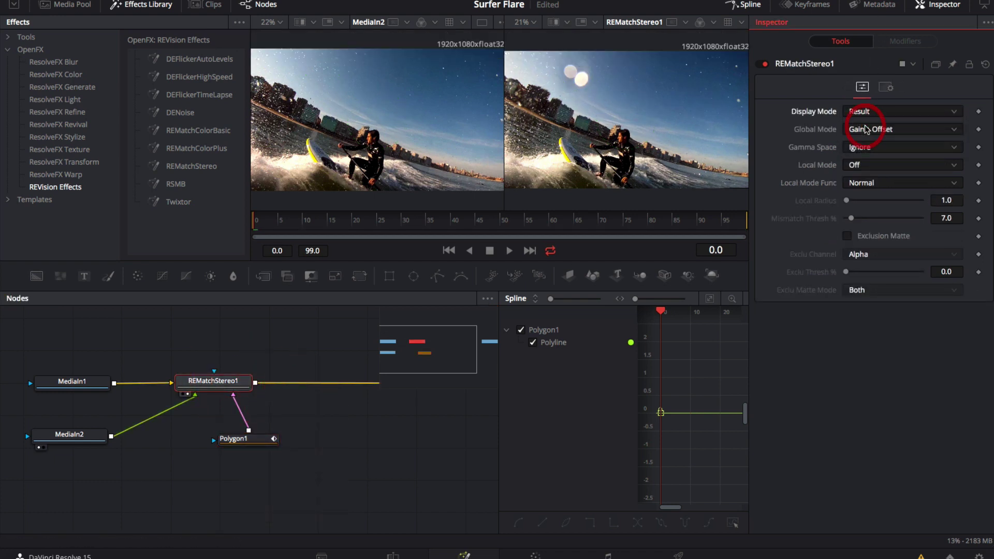
left_click(903, 134)
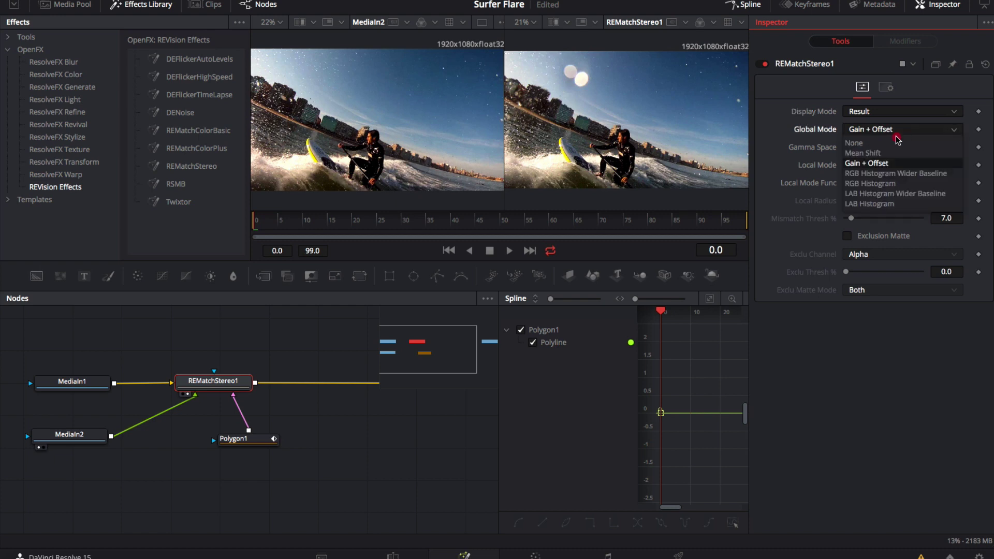
left_click(881, 153)
left_click(877, 166)
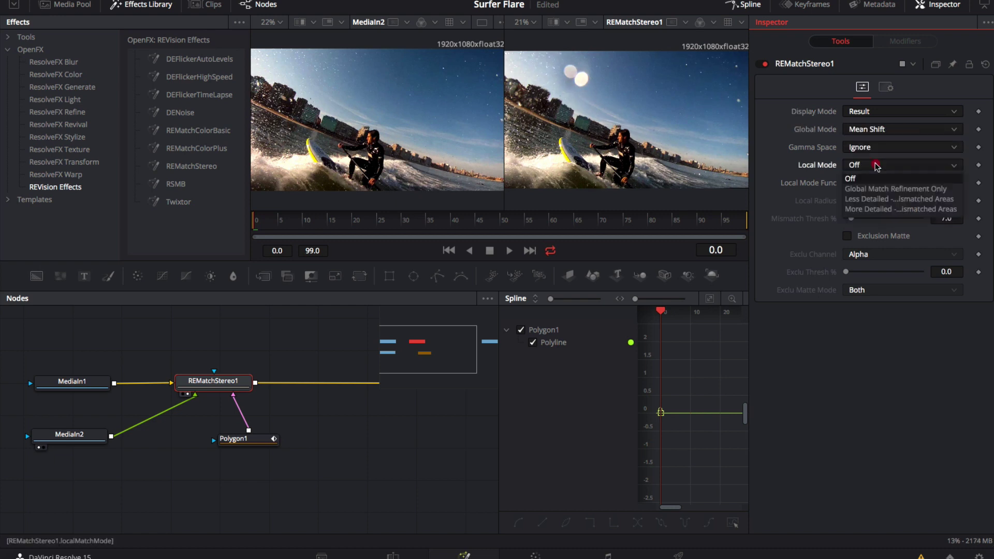
left_click(871, 209)
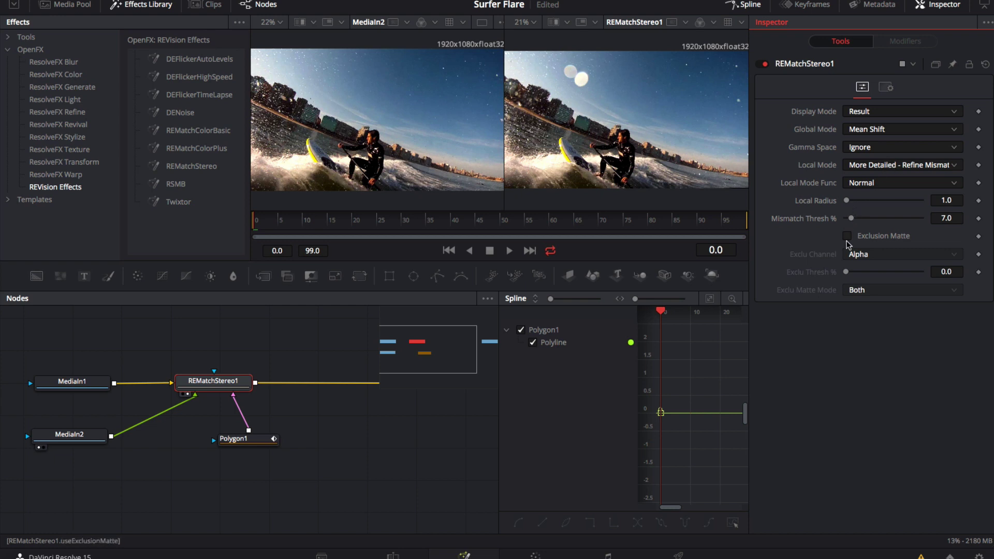
Enable REMatchStereo1's Exclusion Matte, then open clip1.mov of tut107 Ex5 in Fusion
left_click(848, 240)
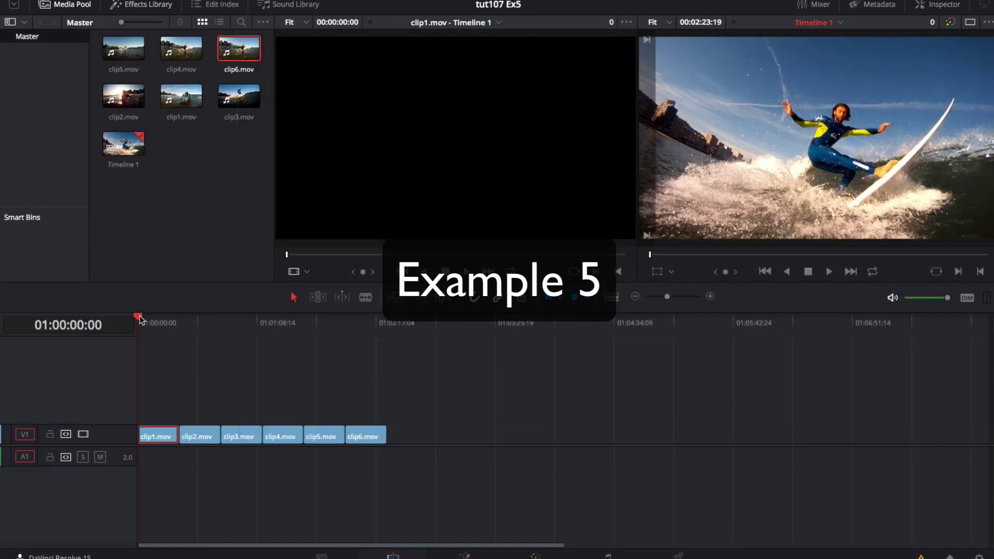
left_click_drag(139, 323, 148, 366)
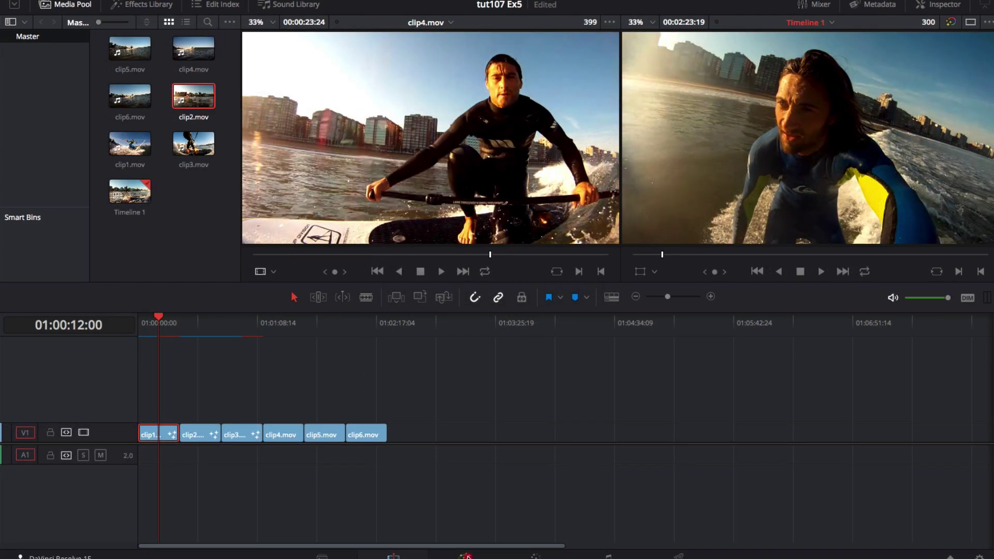
left_click(467, 556)
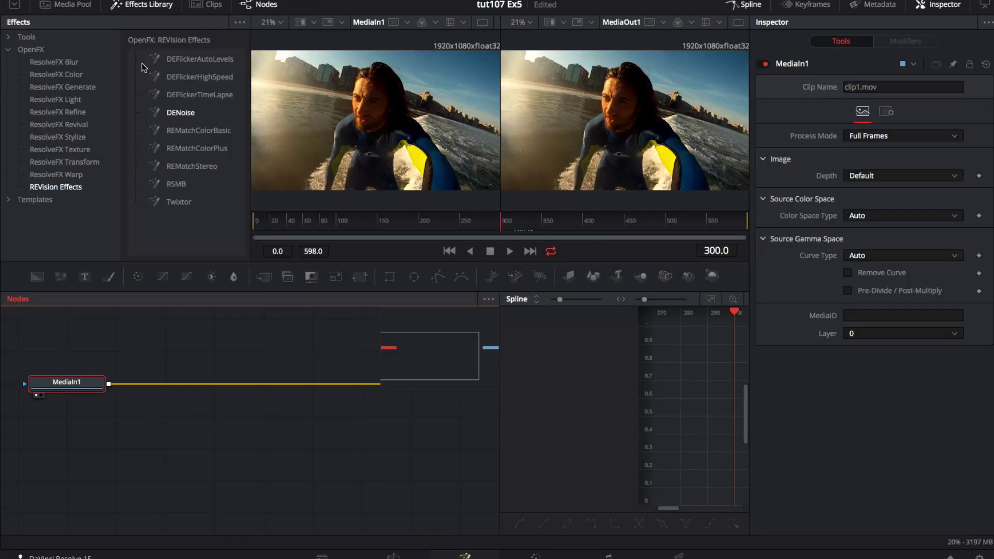
Add clip2.mov as MediaIn2 and insert REMatchColorBasic after MediaIn1, with MediaIn2 as reference
left_click(71, 6)
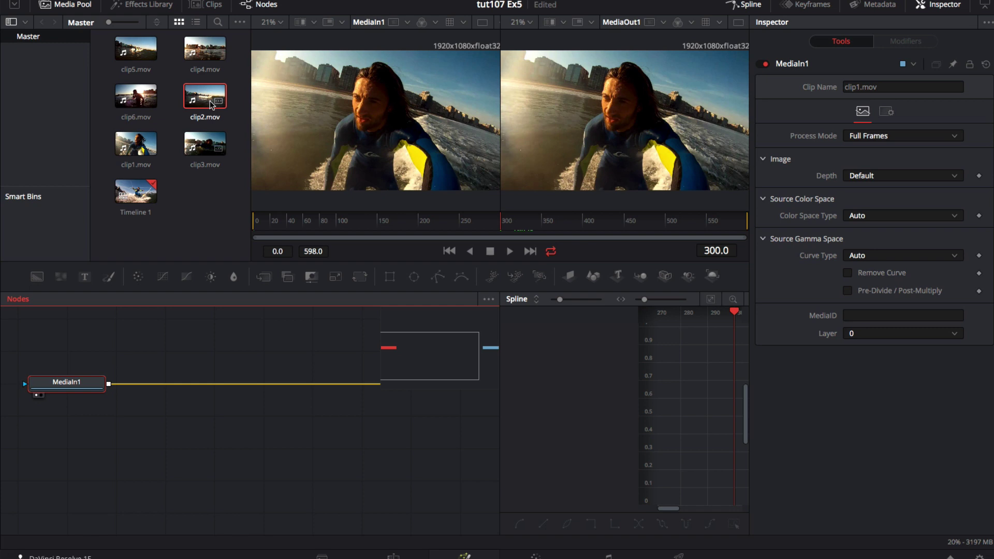
left_click_drag(210, 101, 66, 449)
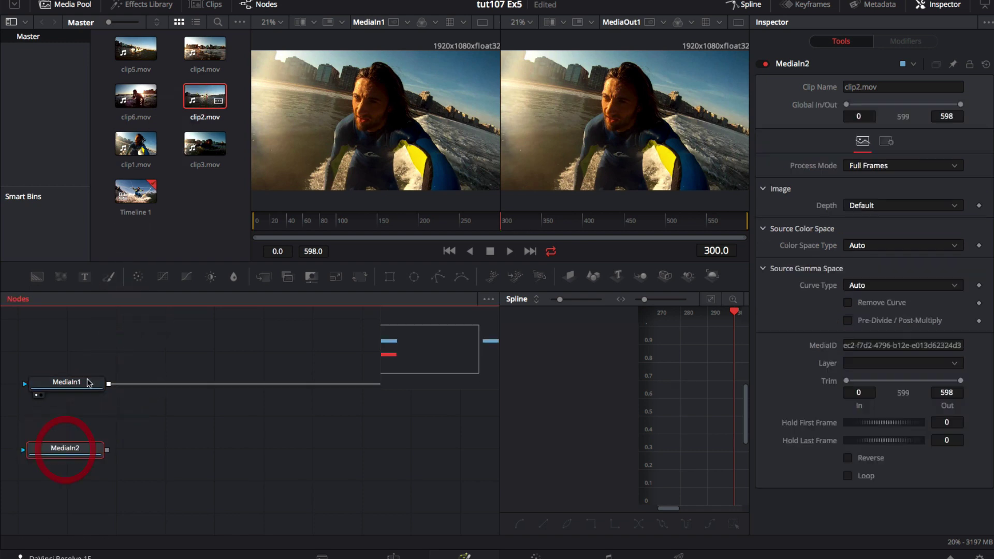
left_click(147, 5)
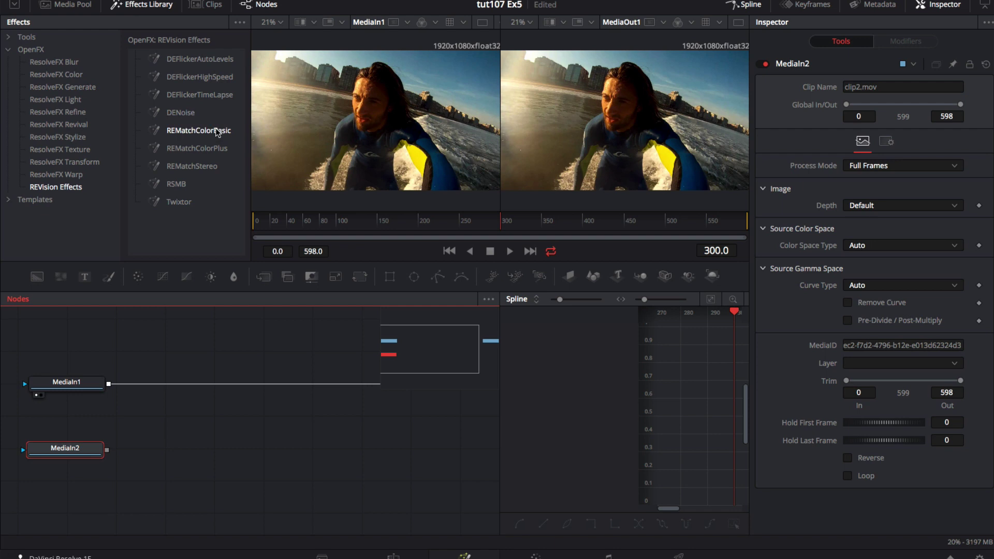
left_click_drag(217, 132, 237, 384)
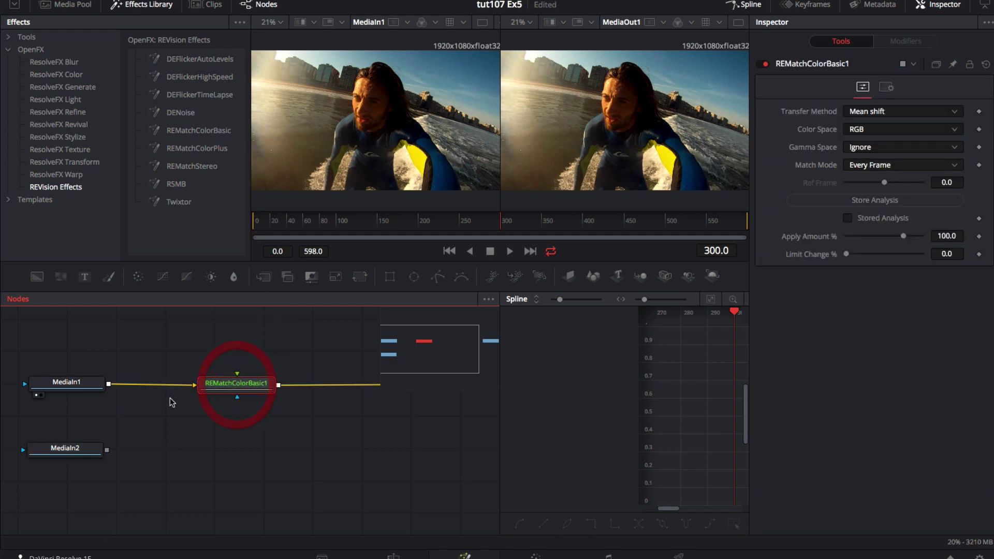
left_click_drag(106, 450, 238, 375)
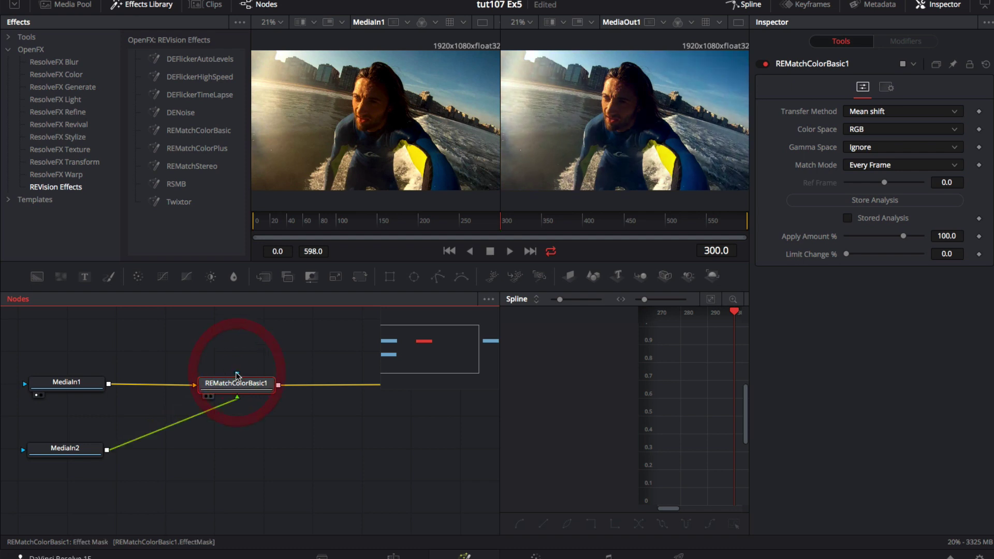
Show REMatchColorBasic1 in the right viewer and MediaIn1 in the left viewer
key("2")
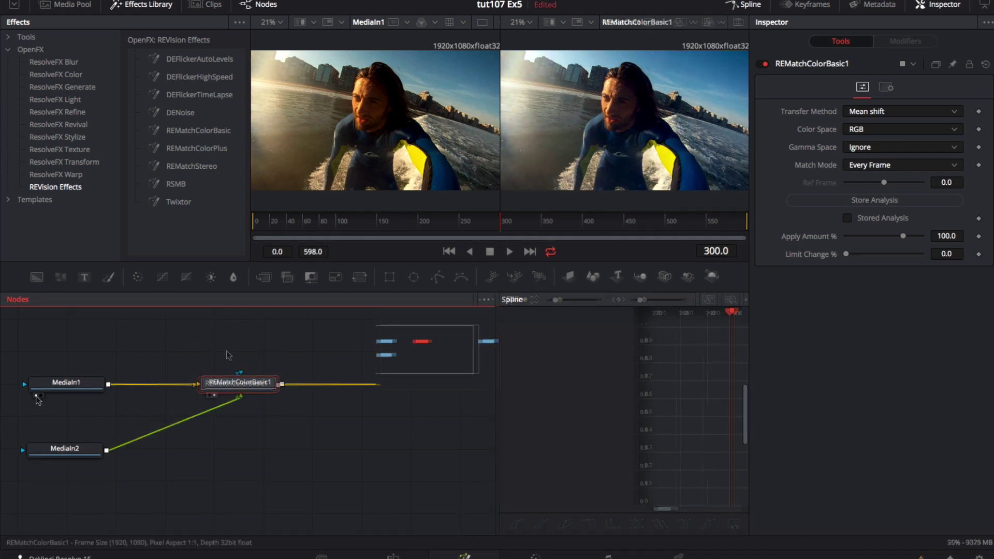
left_click(37, 397)
left_click(36, 396)
left_click(215, 397)
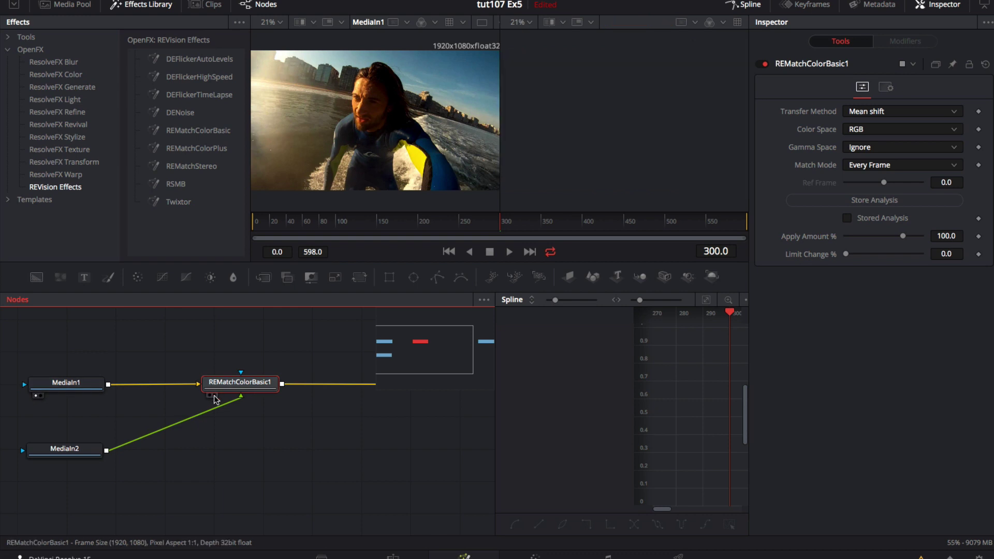
left_click(214, 397)
Compare REMatchColorBasic1 off and on, store its colour analysis, and copy the node
left_click(763, 64)
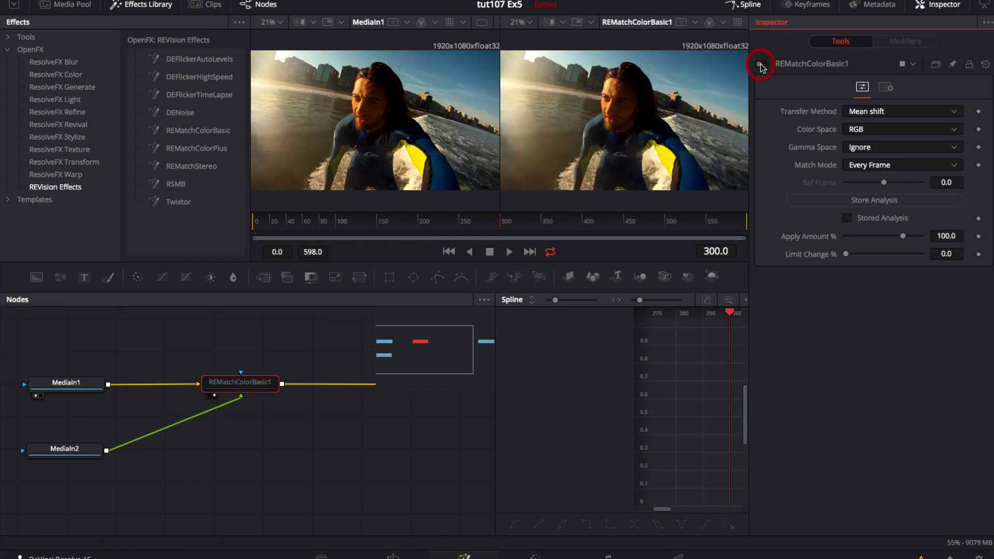
left_click(763, 65)
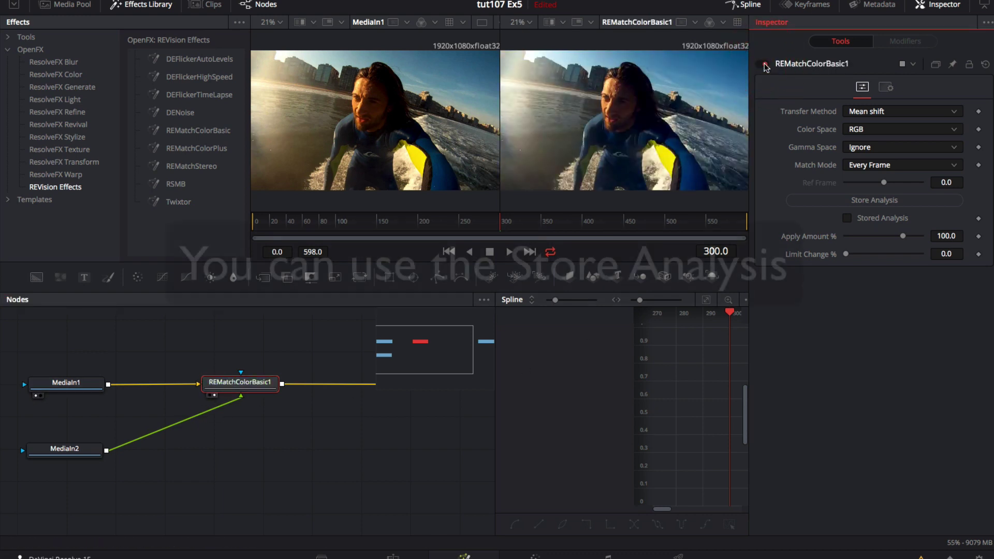
left_click(874, 201)
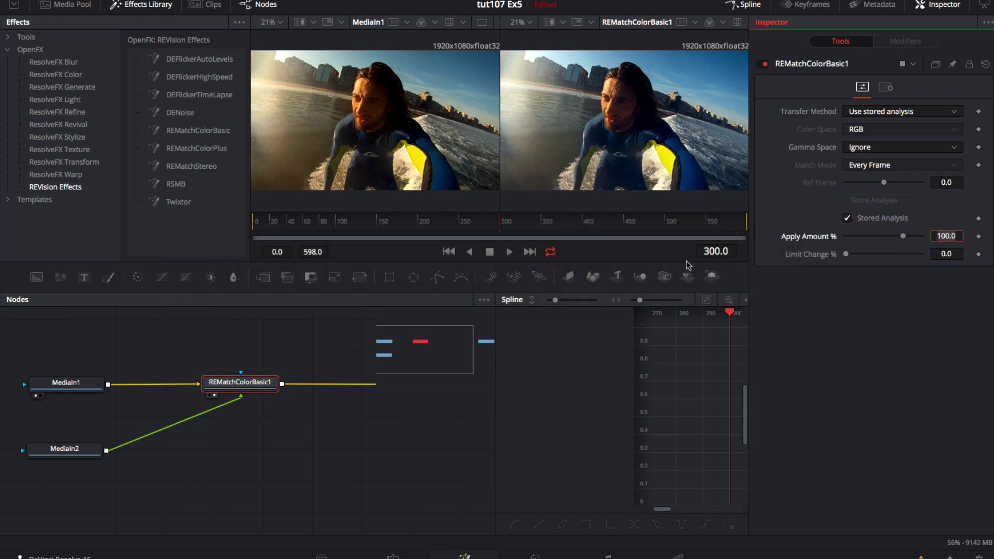
right_click(259, 383)
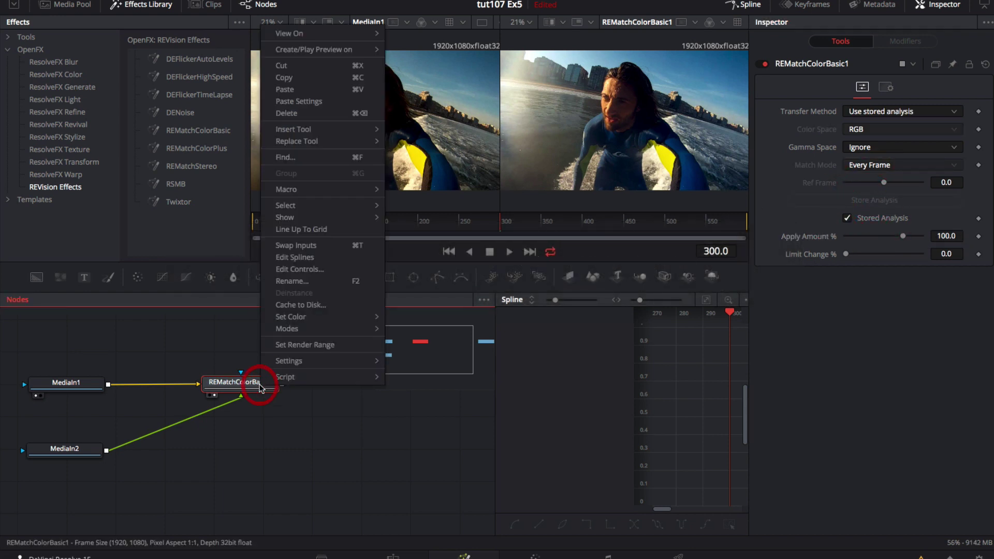
left_click(299, 78)
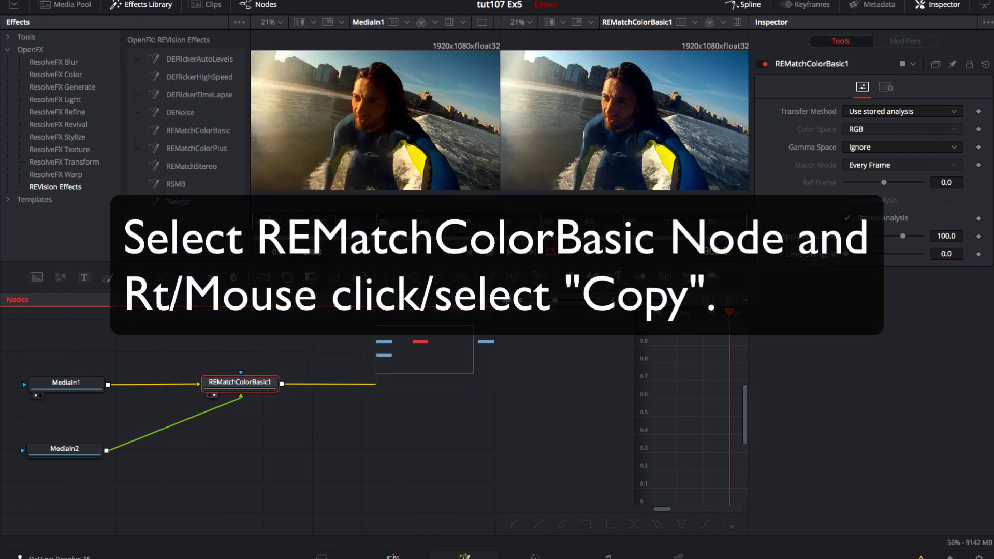
Move the playhead onto clip5 in the Edit page timeline
left_click(394, 556)
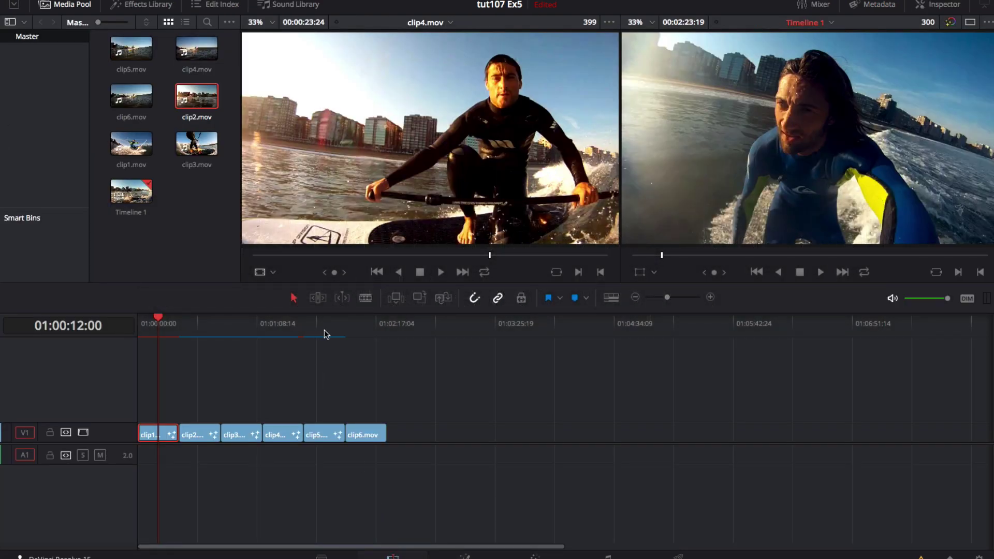
mouse_move(324, 334)
left_mouse_down()
mouse_move(331, 317)
mouse_move(322, 326)
left_mouse_up()
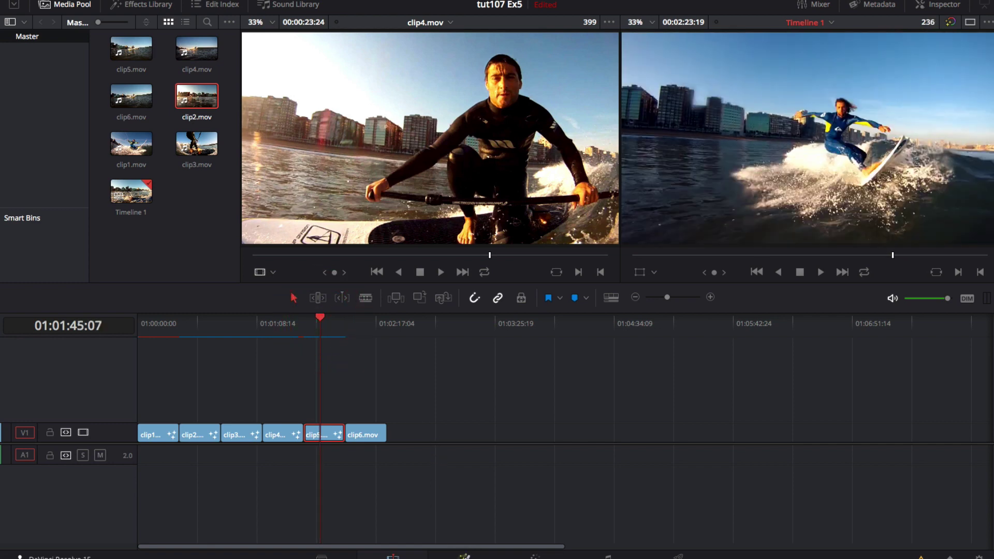
Paste REMatchColorBasic1 between MediaIn1 and MediaOut1 in clip5's comp and compare it off and on
left_click(466, 555)
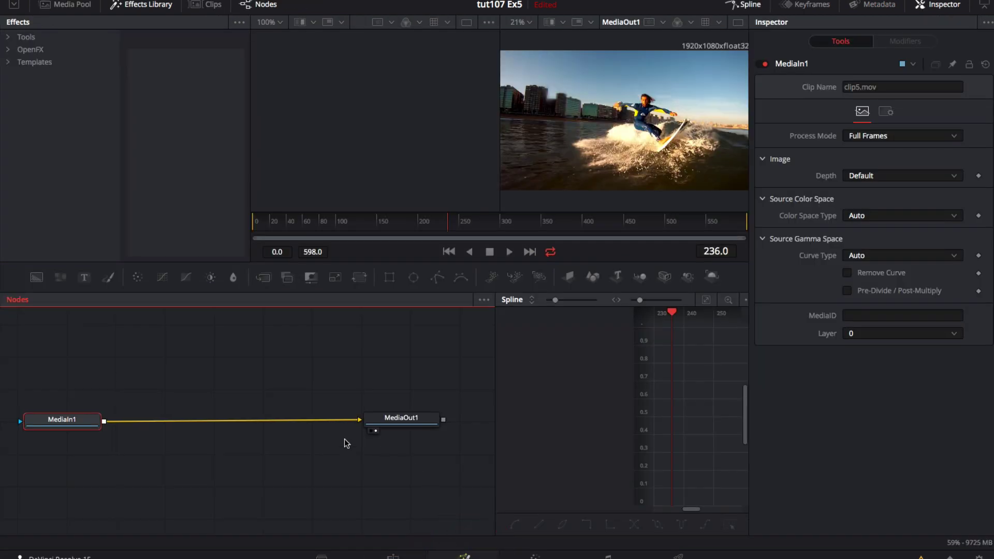
right_click(233, 422)
left_click(257, 400)
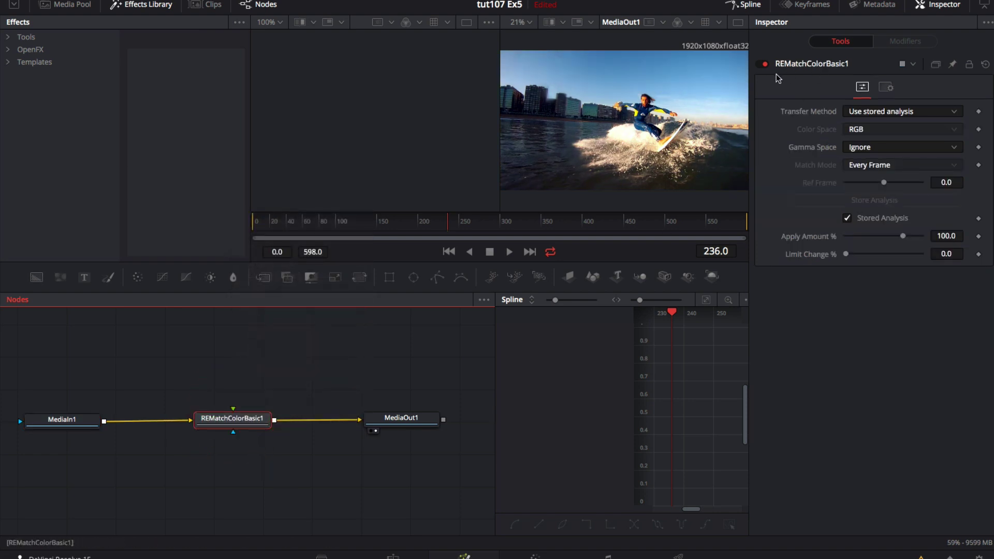
left_click(762, 64)
left_click(762, 64)
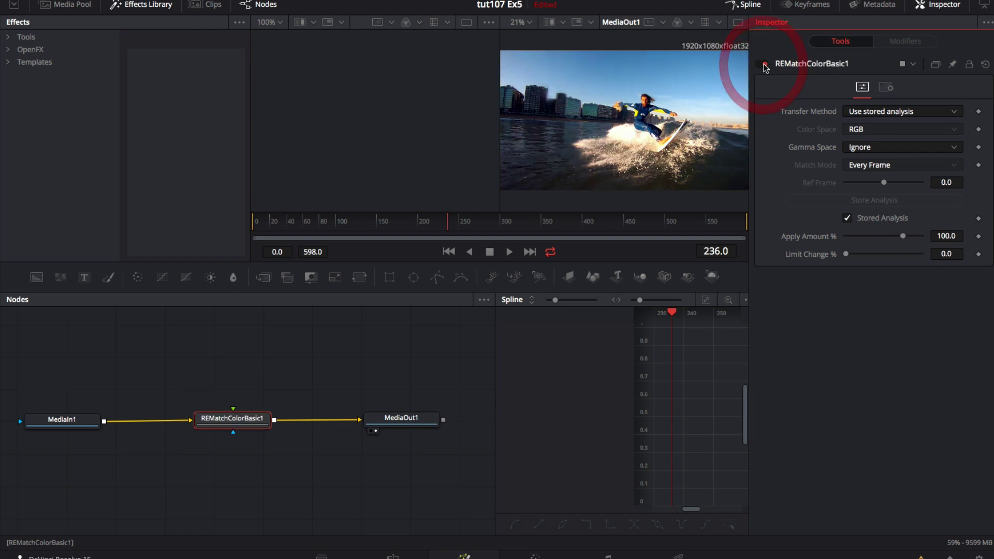
Select clip3 and paste REMatchColorBasic1 into its MediaIn1–MediaOut1 link in Fusion
left_click(394, 557)
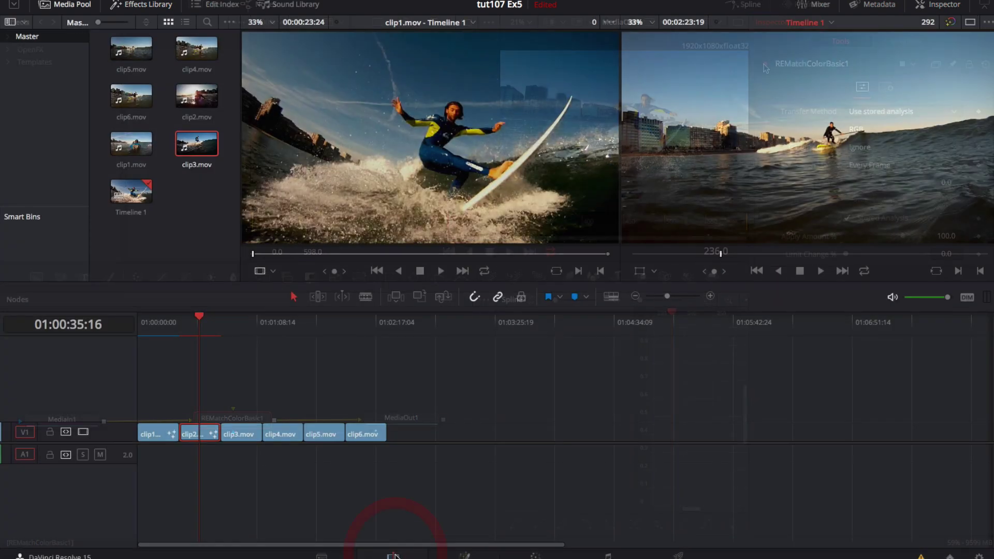
left_click(239, 332)
left_click(242, 434)
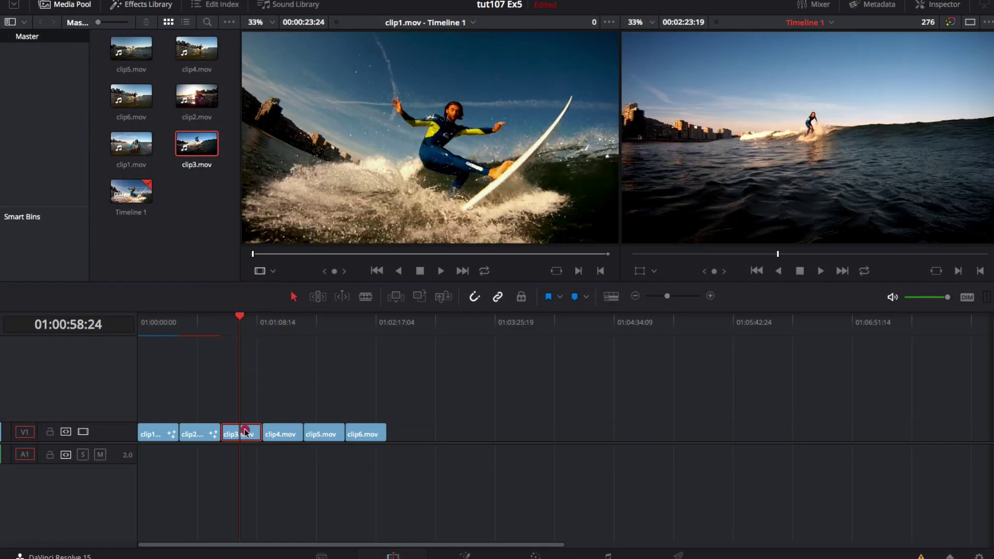
key("shift+5")
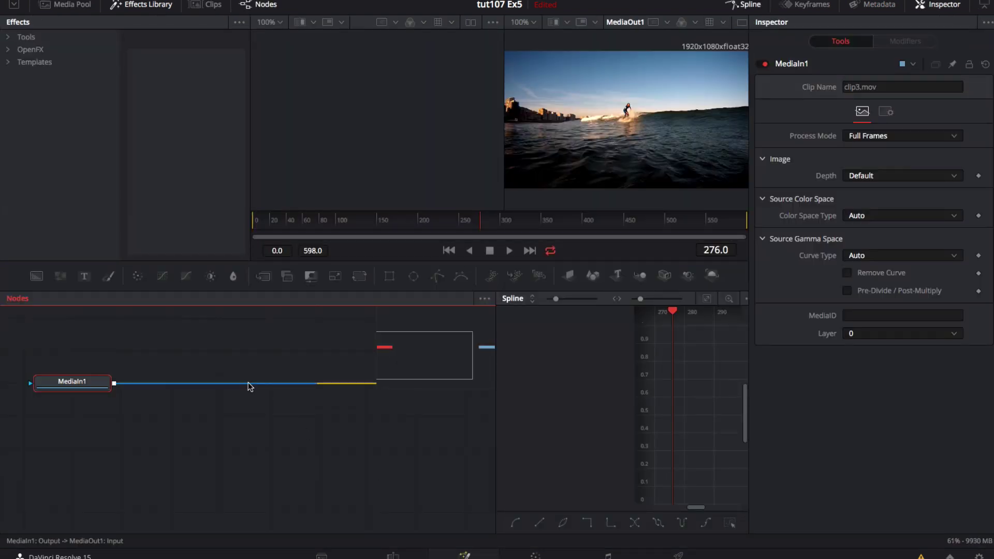
right_click(248, 382)
left_click(273, 363)
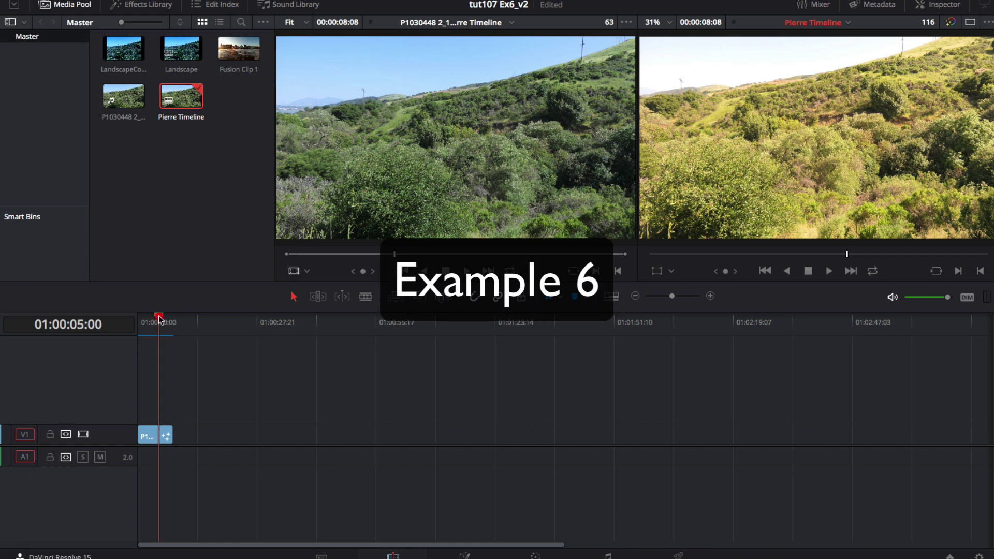
Preview the landscape clip in Example 6 and insert REMatchColorPlus after MediaIn1 in Fusion
left_click(157, 319)
left_click_drag(157, 319, 160, 315)
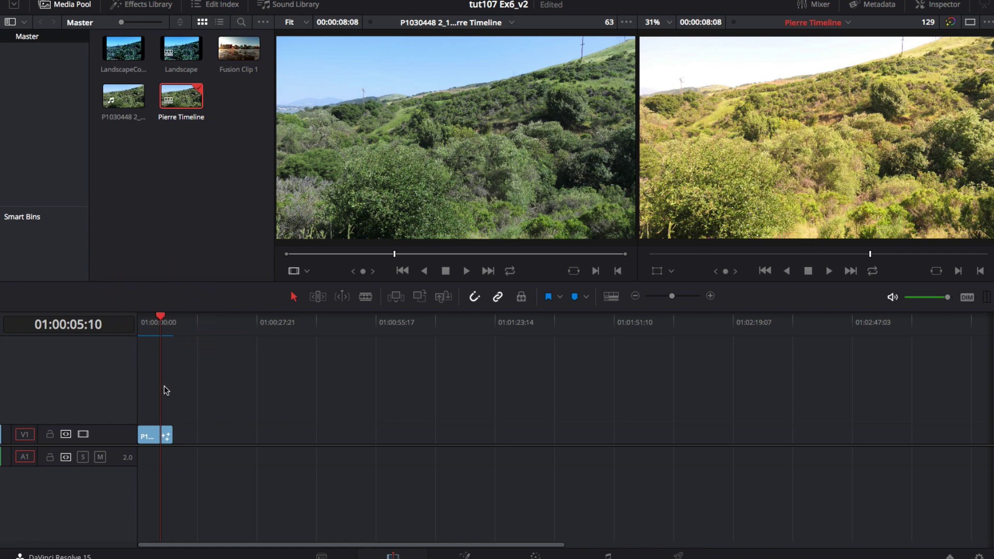
left_click(157, 434)
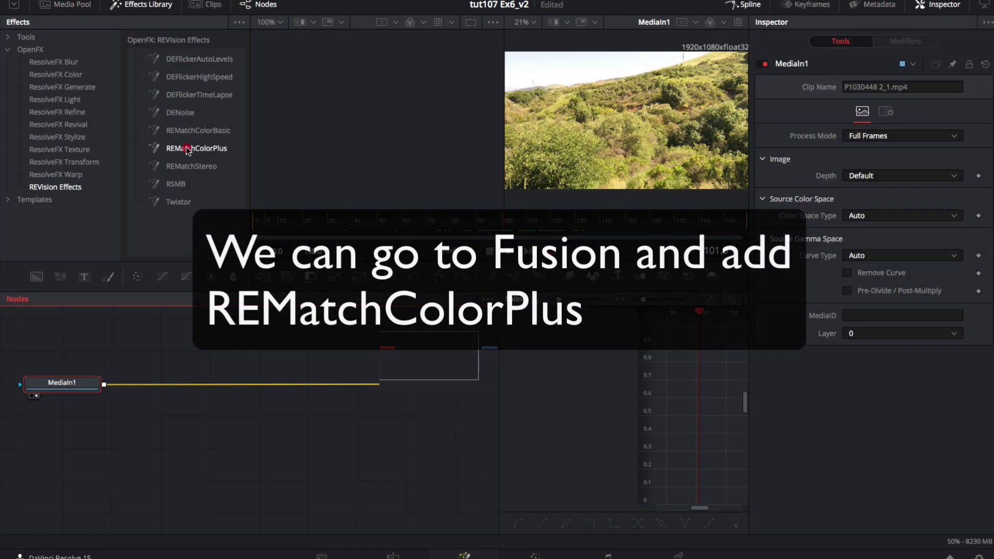
left_click_drag(187, 150, 237, 388)
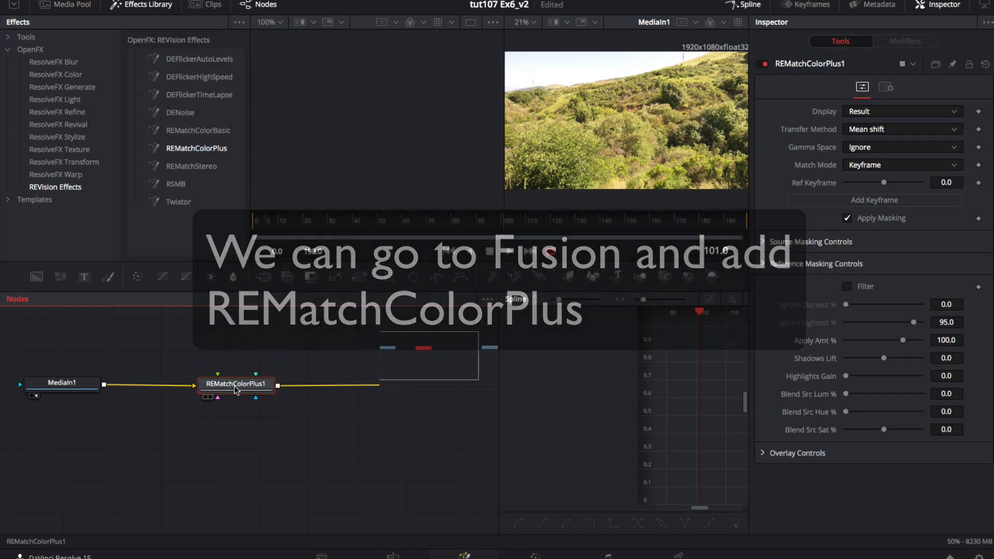
Connect MediaIn1 as REMatchColorPlus1's colour reference and set Match Mode to Keyframe
left_click(210, 398)
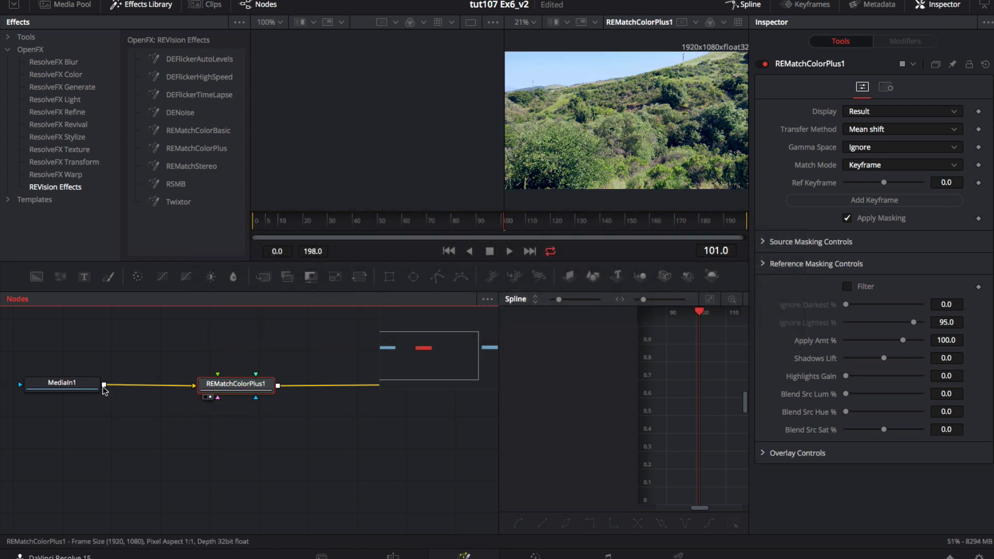
left_click_drag(104, 386, 227, 384)
left_click(866, 165)
left_click(861, 200)
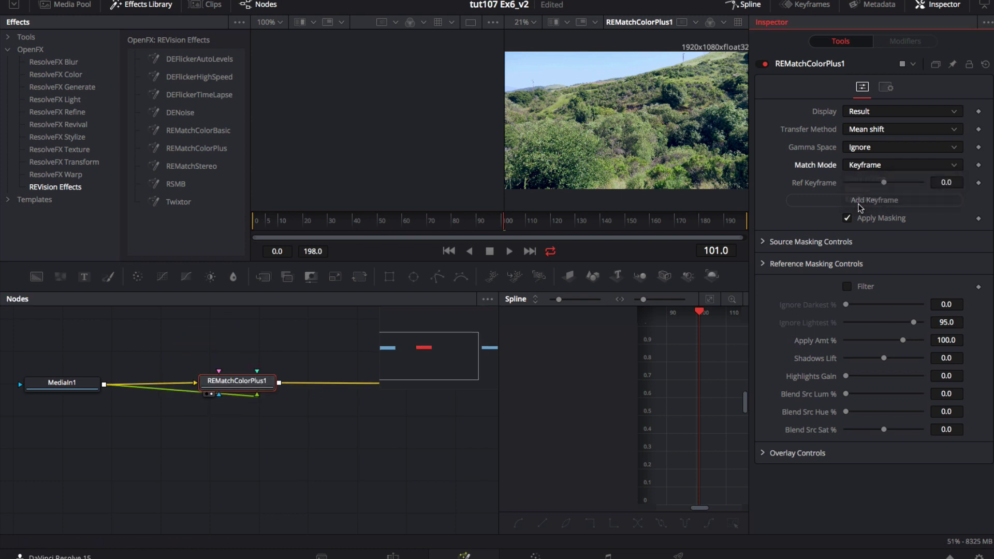
Go to frame 75 and add a reference keyframe there
left_click(717, 250)
type("75")
key("Return")
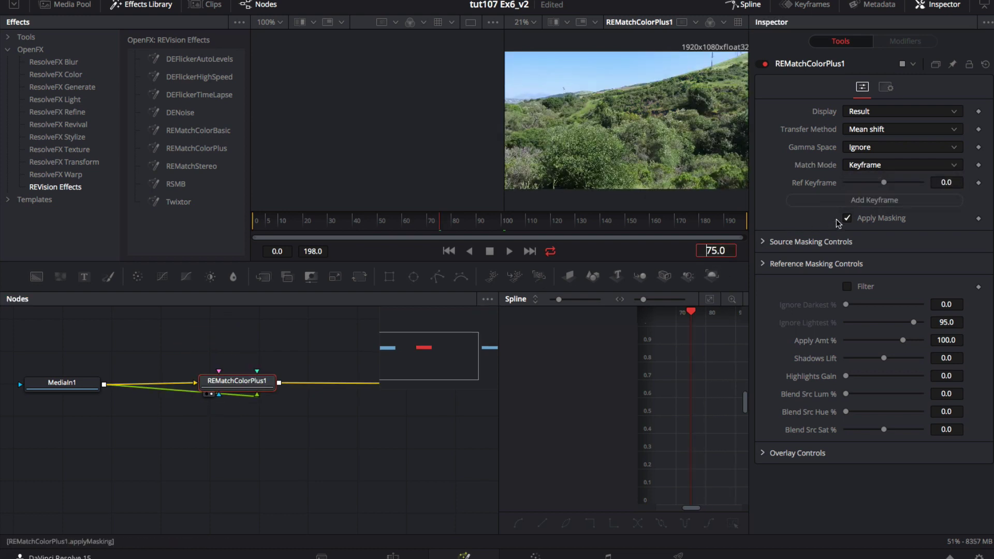
left_click(850, 200)
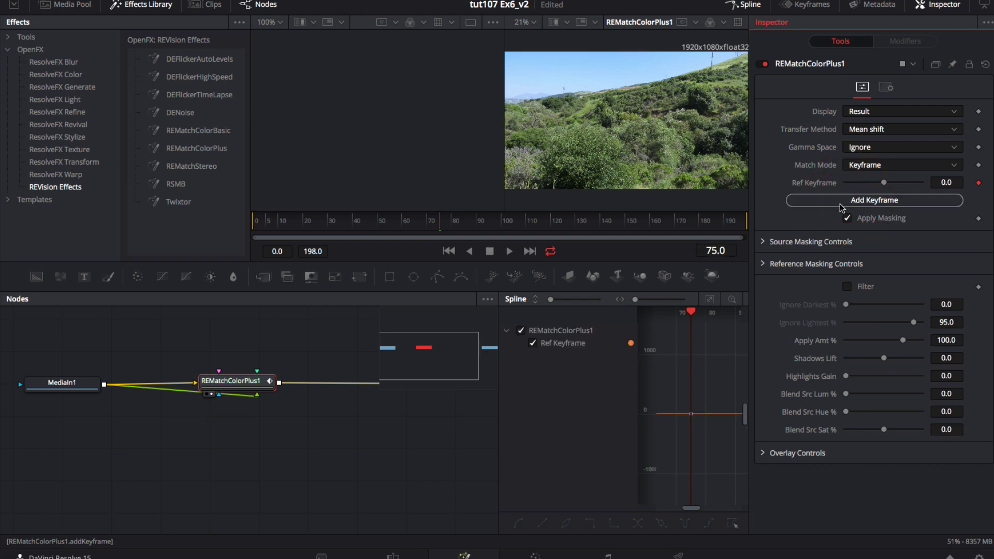
Go to frame 125 and add a second reference keyframe
left_click(712, 250)
type("125")
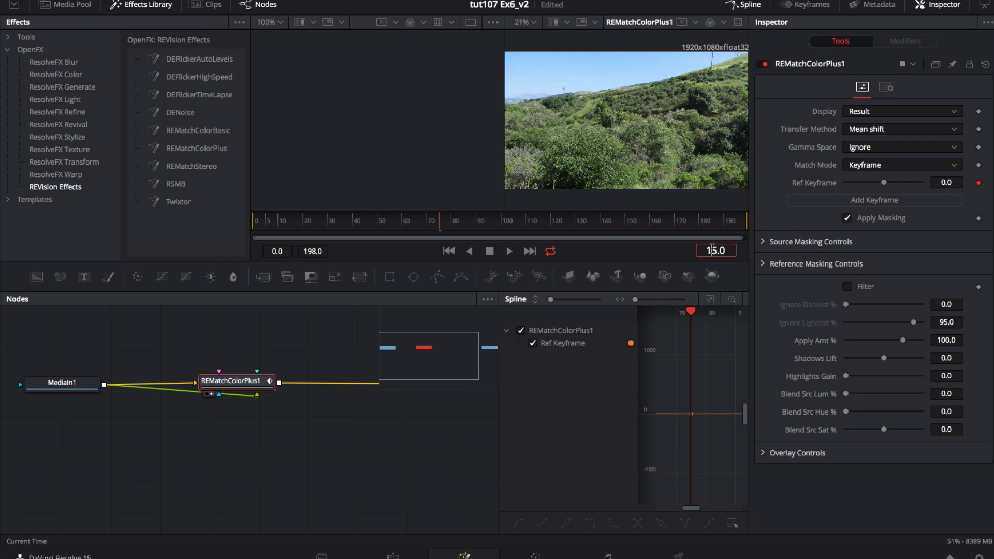
key("Return")
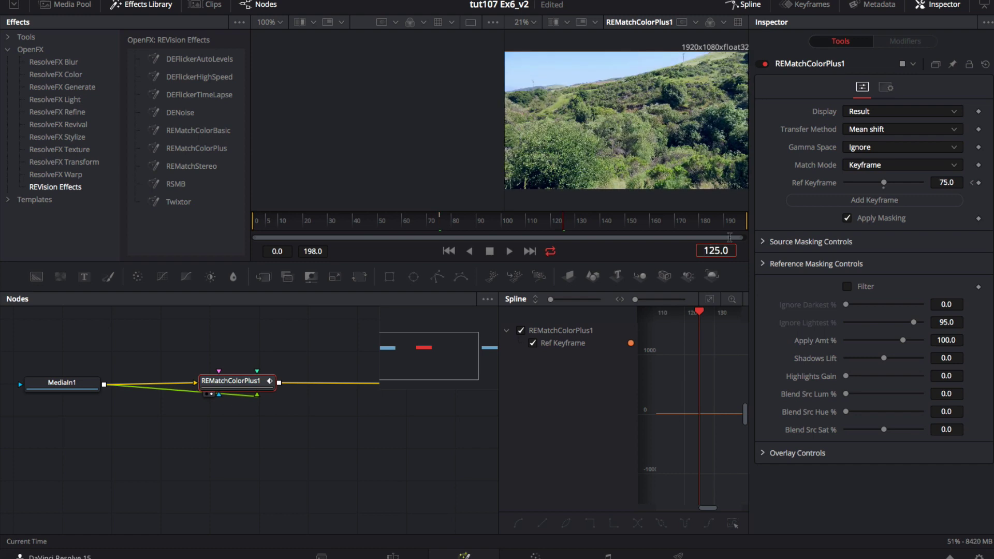
left_click(855, 200)
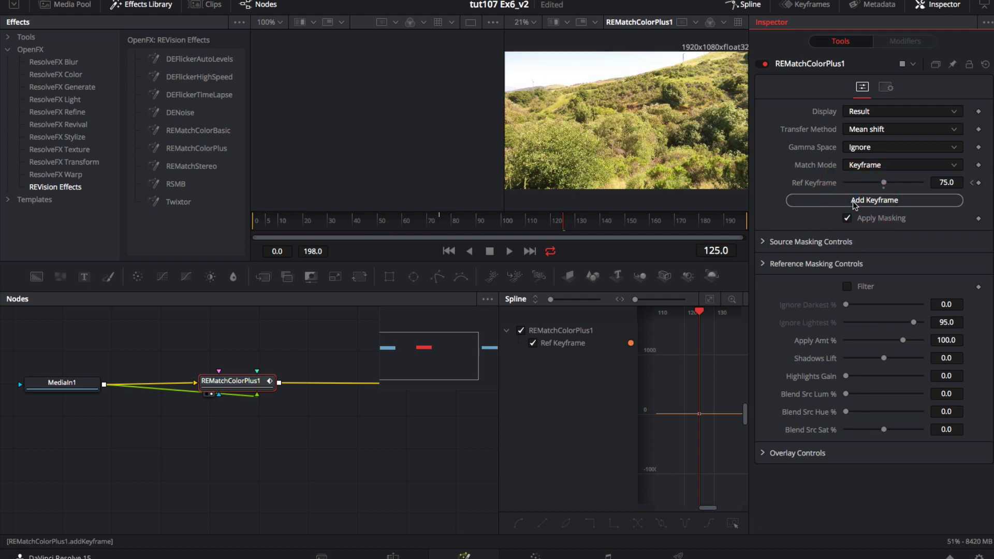
Check the colour blend at frames 101, 95, 88, 102 and 106
left_click(505, 225)
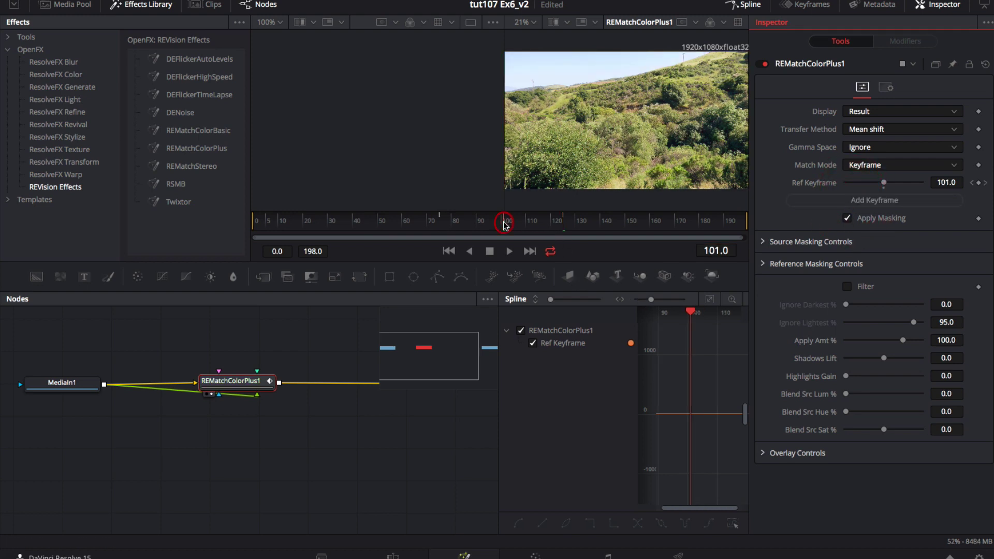
left_click(489, 223)
left_click(472, 223)
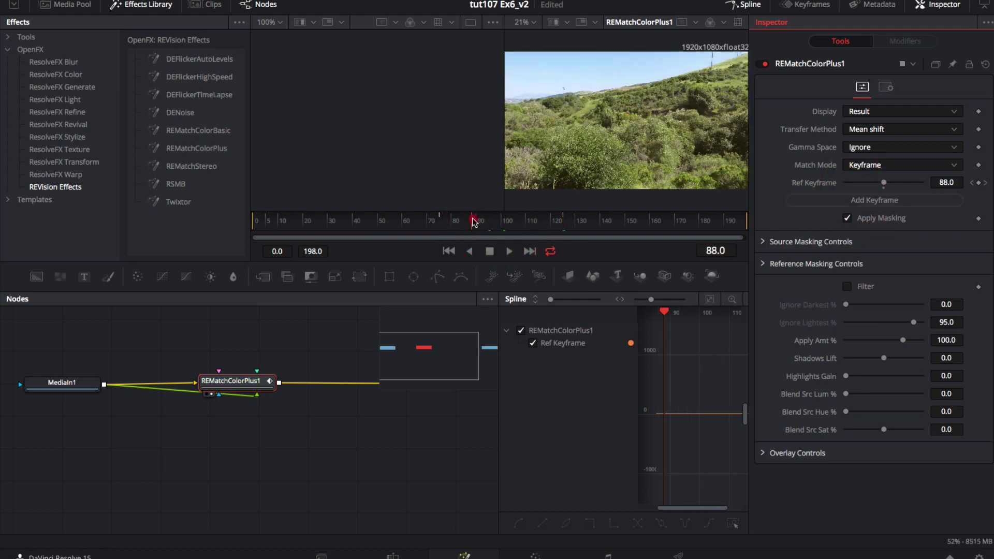
left_click(507, 223)
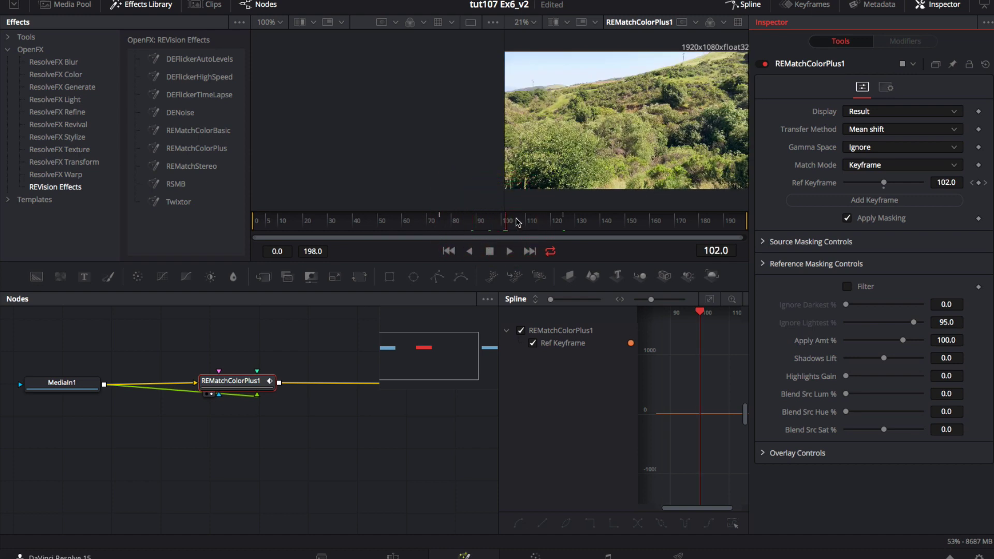
left_click(517, 223)
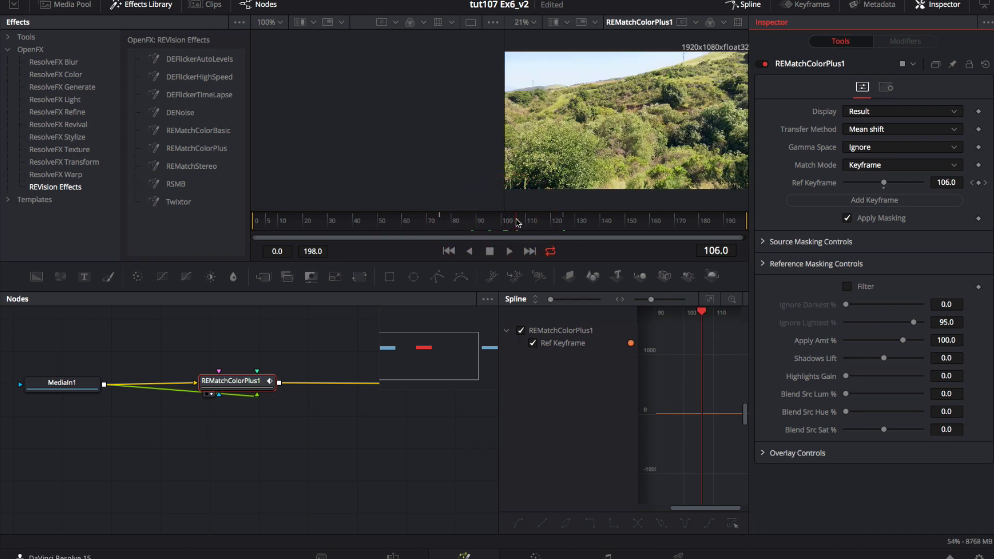